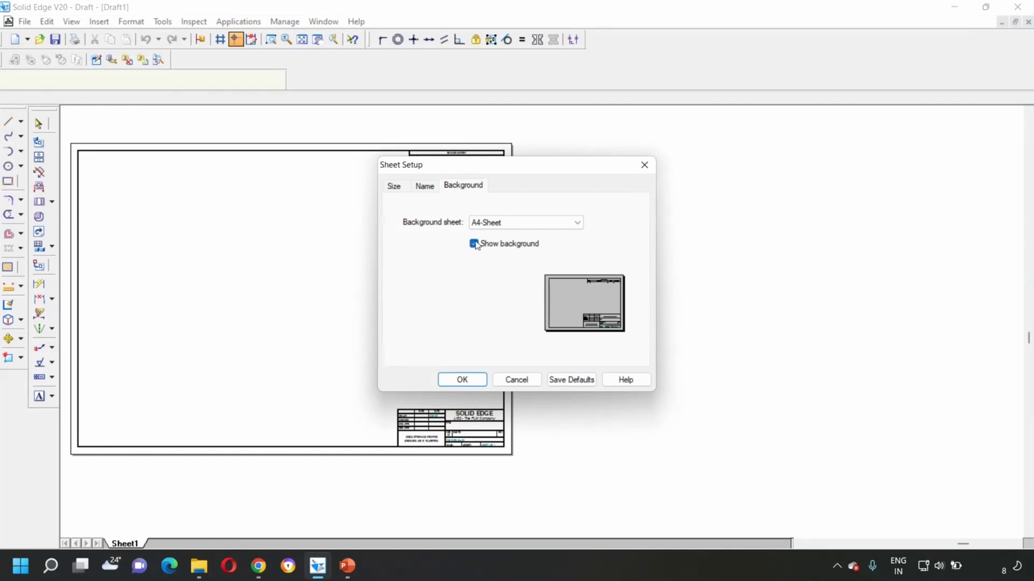
- Apply the A4 sheet setup with the background hidden
left_click(460, 380)
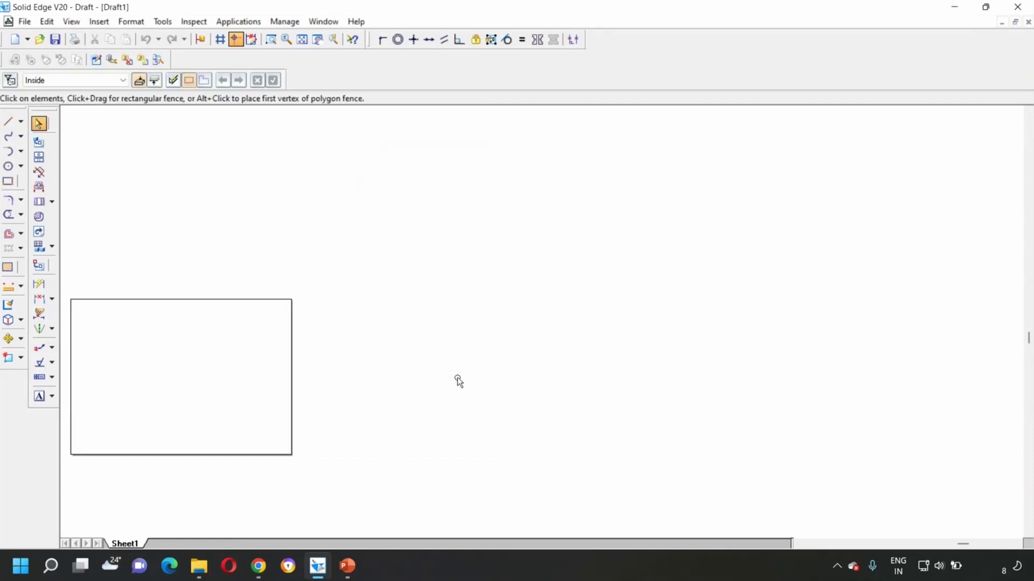
left_click(300, 43)
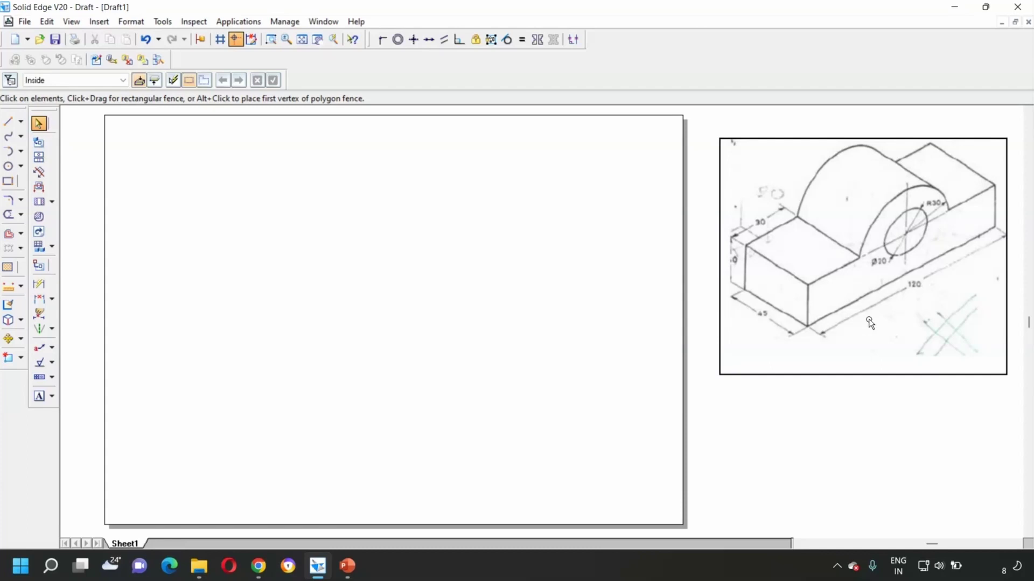
- Draw a horizontal reference line across the middle of the sheet using the Normal line style
left_click(8, 121)
left_click(67, 80)
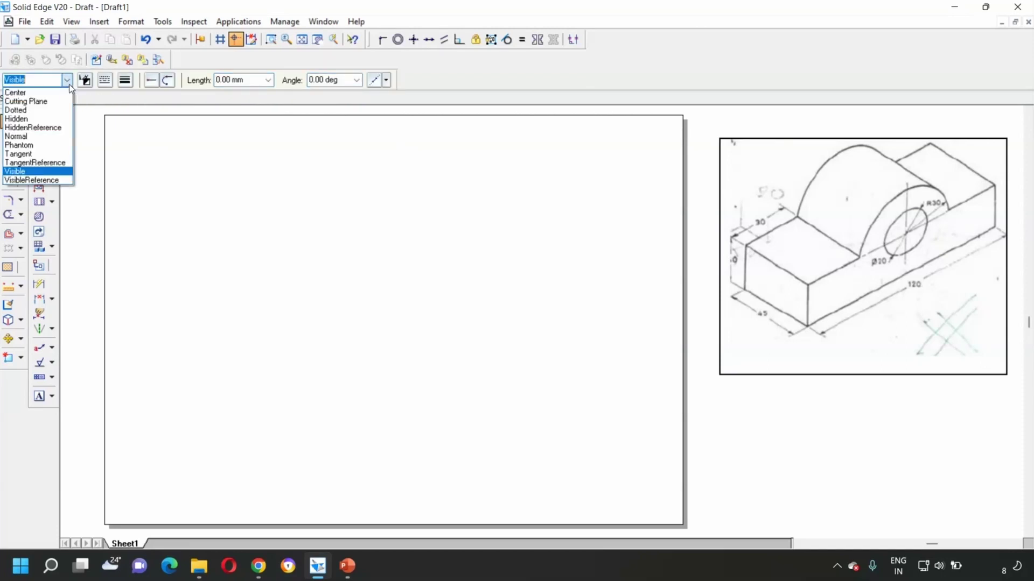
left_click(17, 136)
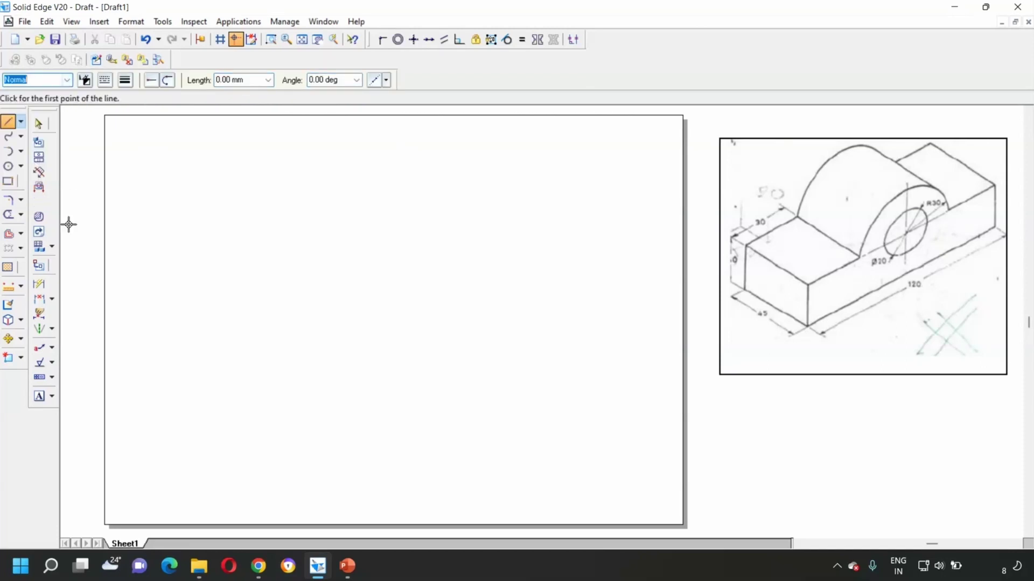
left_click(117, 307)
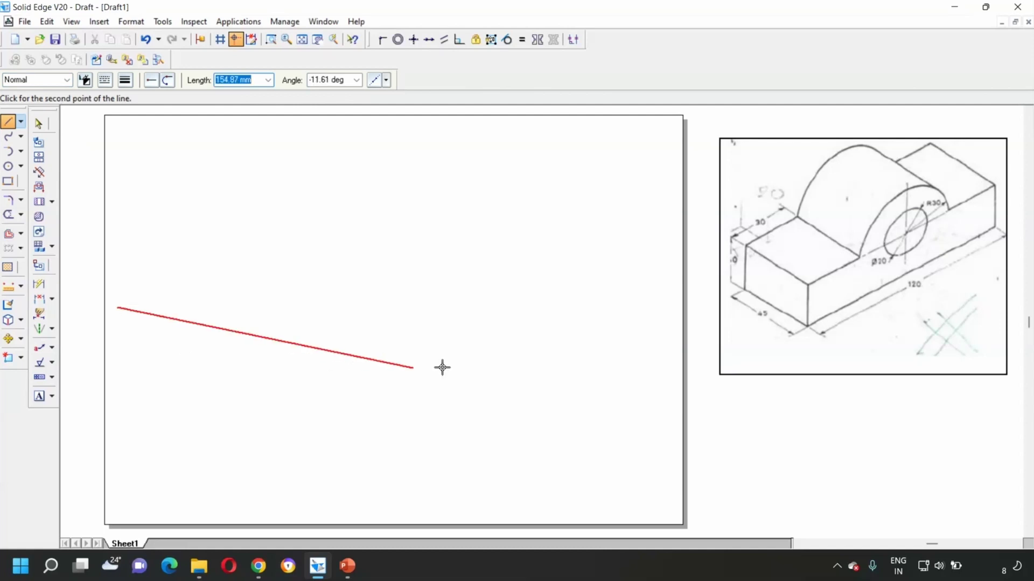
left_click(663, 308)
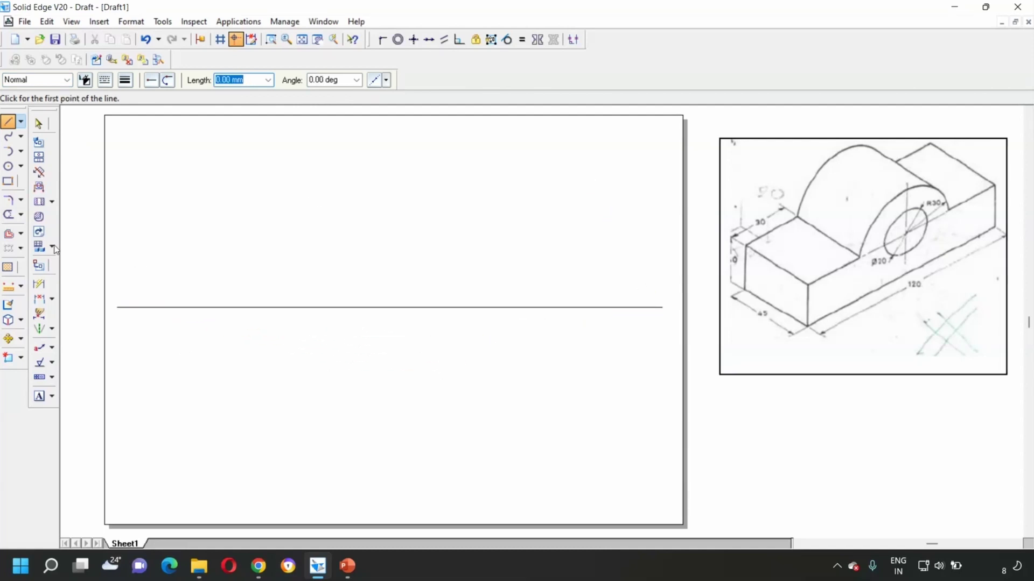
- Label the ends of the reference line with the texts X on the left and Y on the right
left_click(39, 396)
left_click(114, 316)
type("X")
left_click(667, 315)
type("Y")
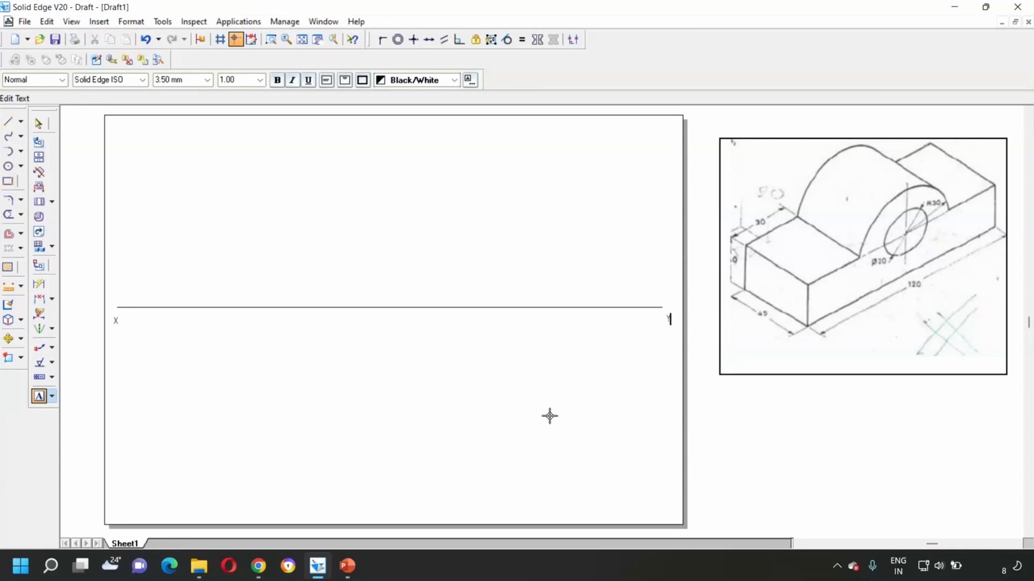
left_click(39, 124)
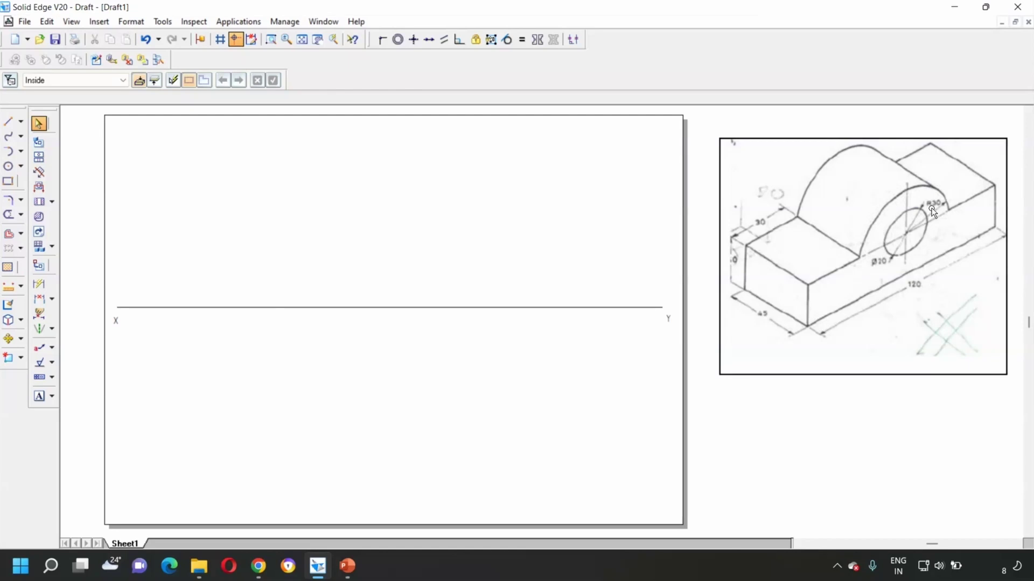
- Draw the front view's base as a closed 120 mm by 20 mm rectangle standing on the XY line, in the Visible line style
left_click(7, 123)
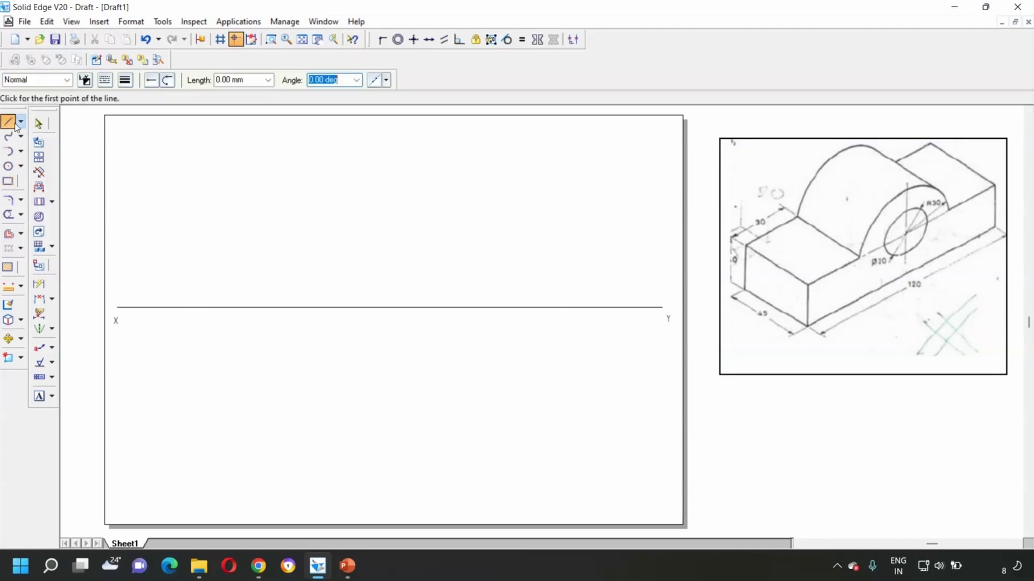
left_click(66, 80)
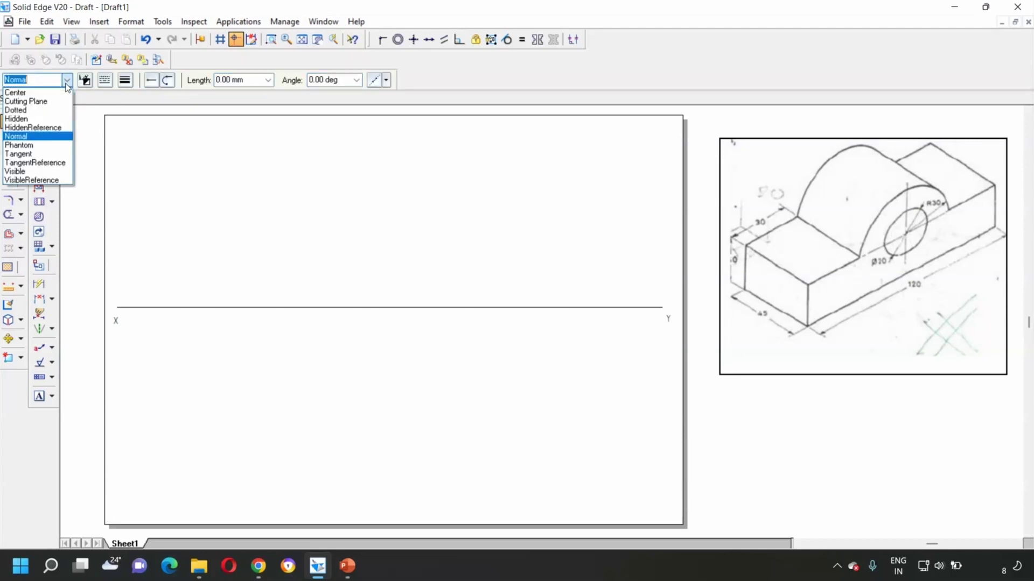
left_click(22, 172)
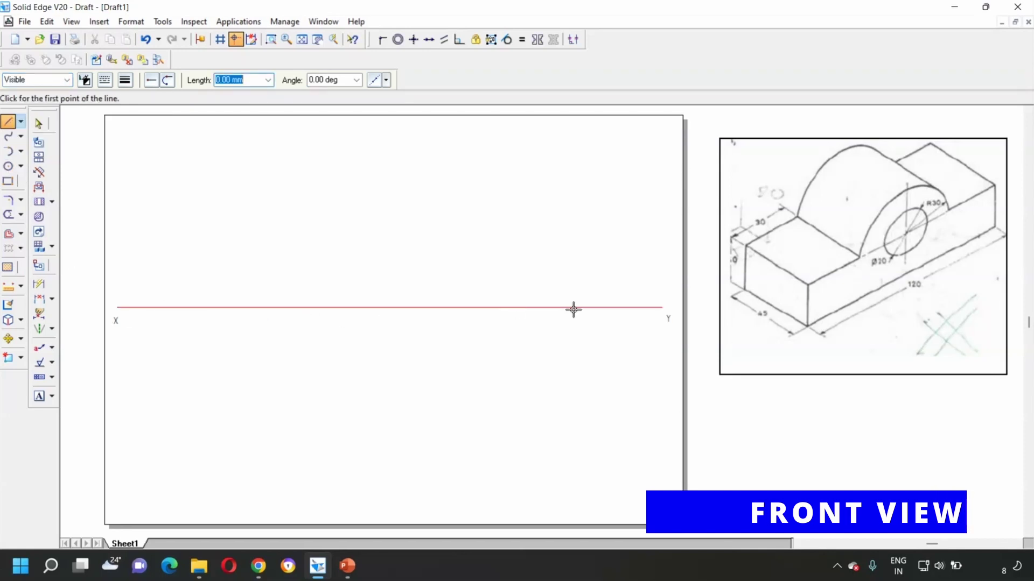
left_click(156, 307)
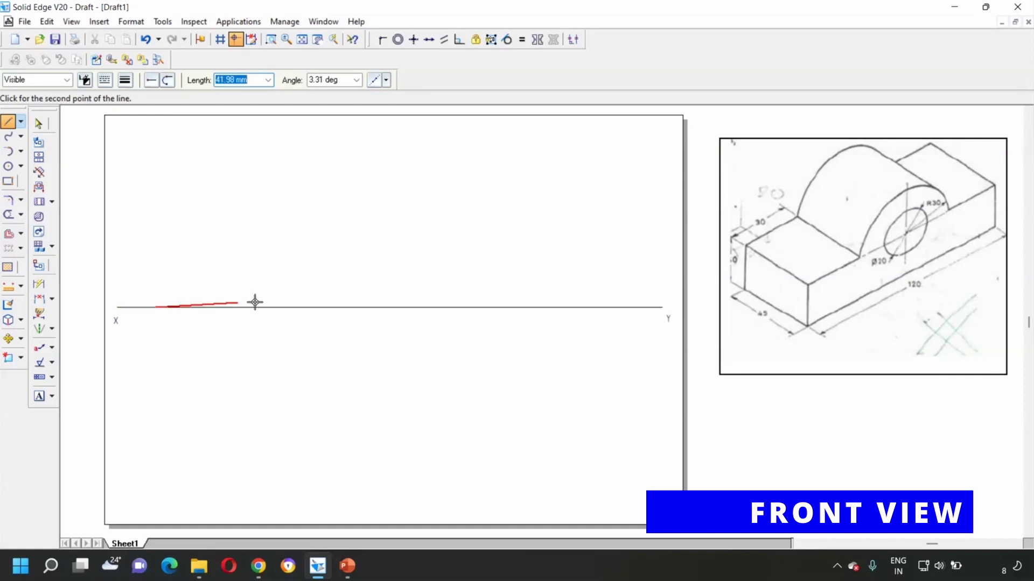
type("120")
key("Tab")
left_click(314, 306)
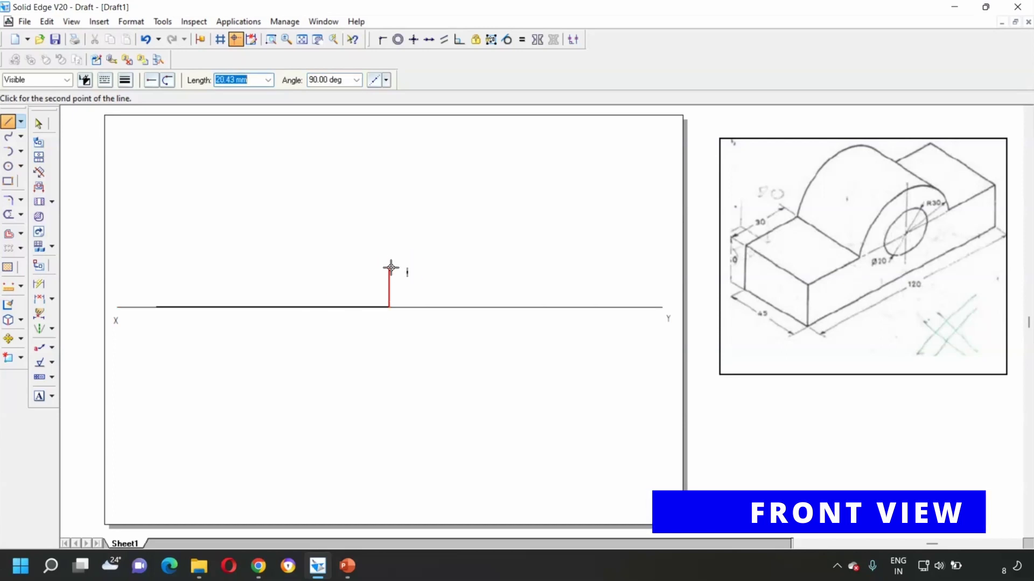
type("20")
key("Tab")
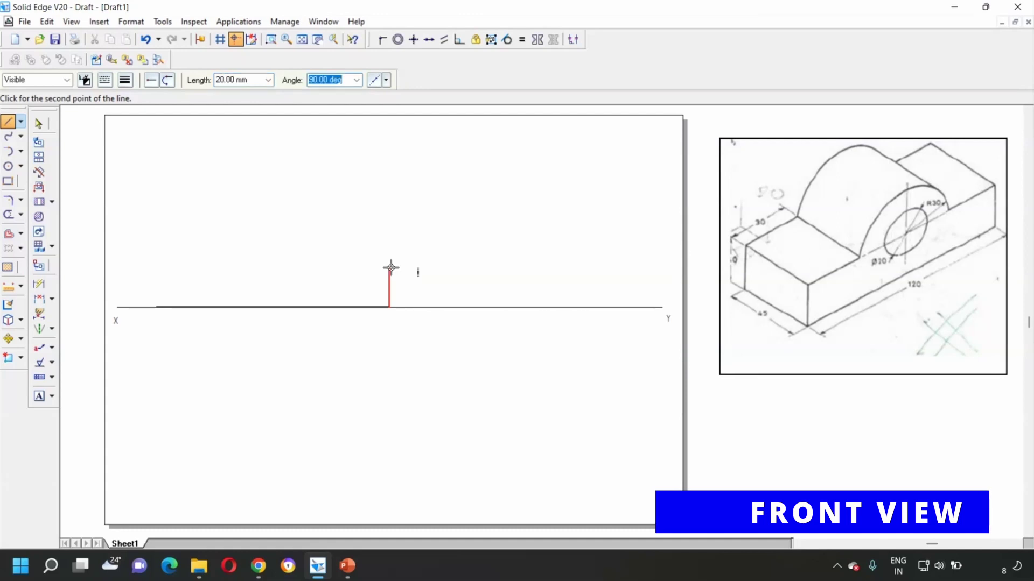
left_click(391, 267)
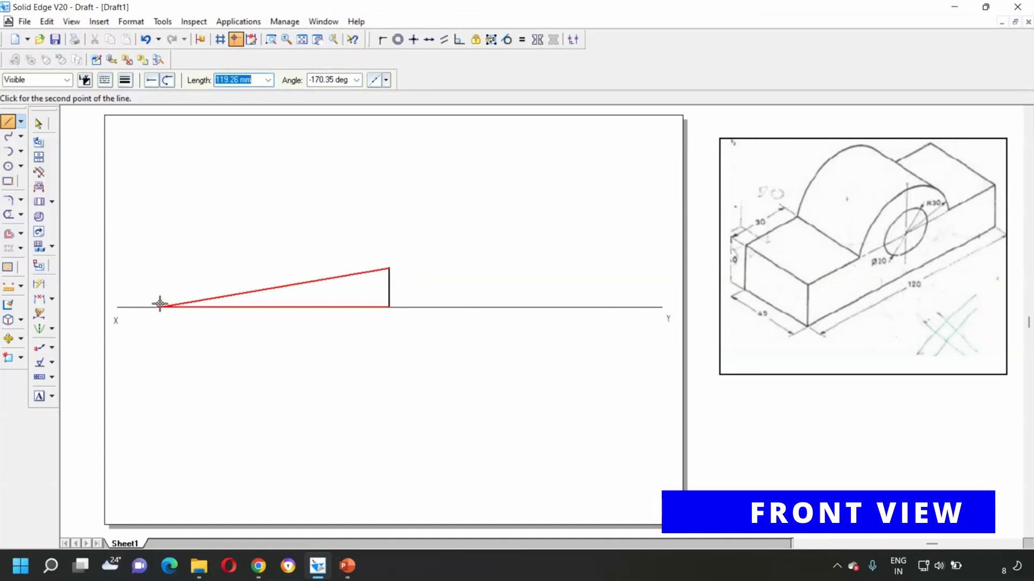
left_click(156, 267)
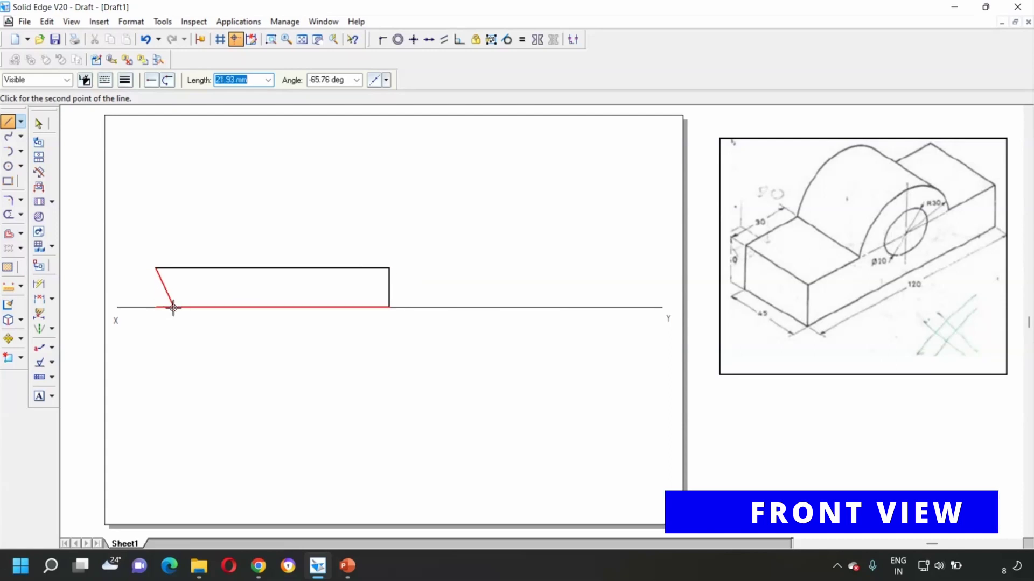
left_click(156, 307)
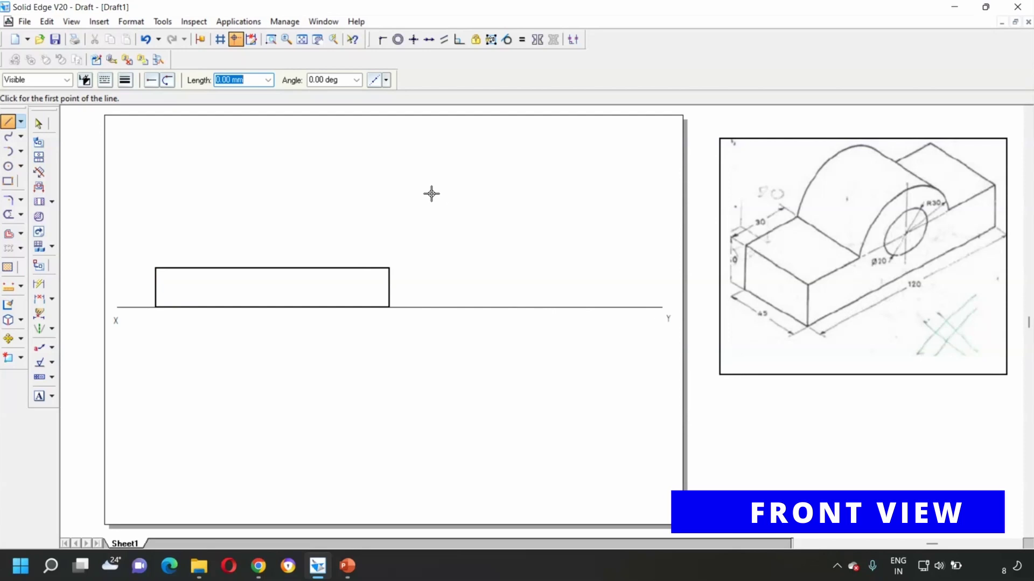
- Draw a vertical centre line from the midpoint of the rectangle's bottom edge to well above the rectangle, using the Center line style
left_click(38, 125)
left_click(21, 123)
left_click(31, 124)
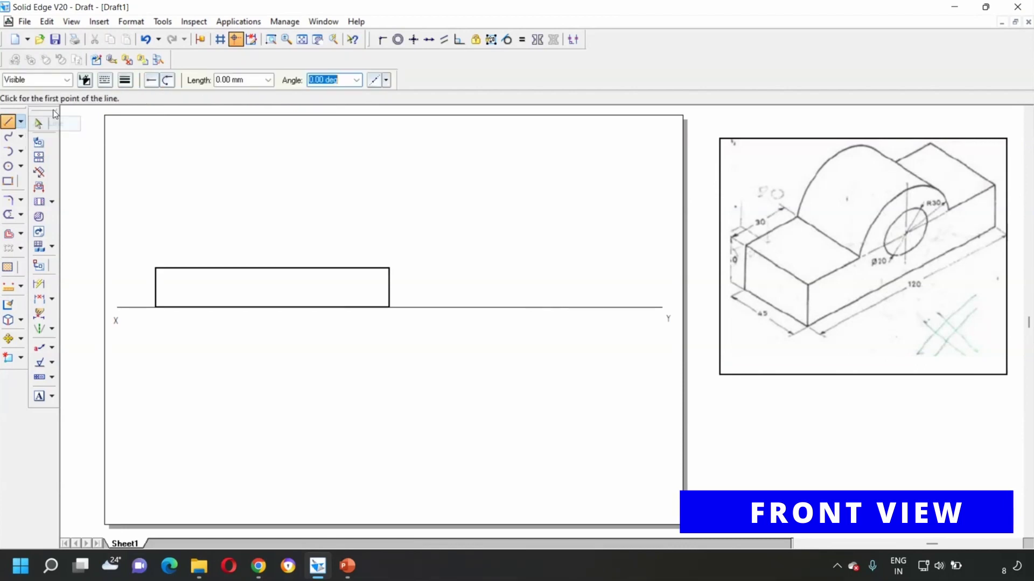
left_click(67, 79)
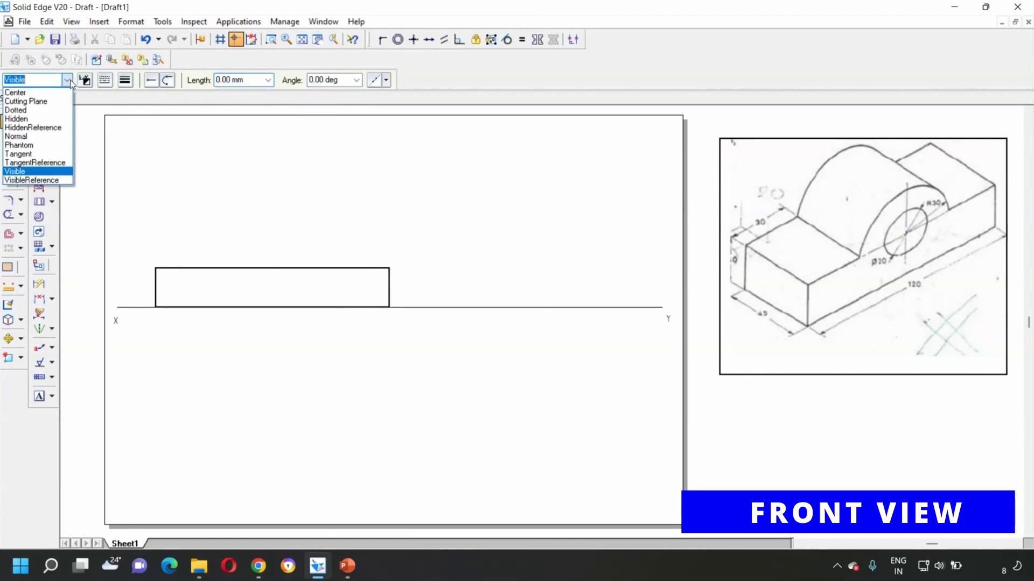
left_click(20, 93)
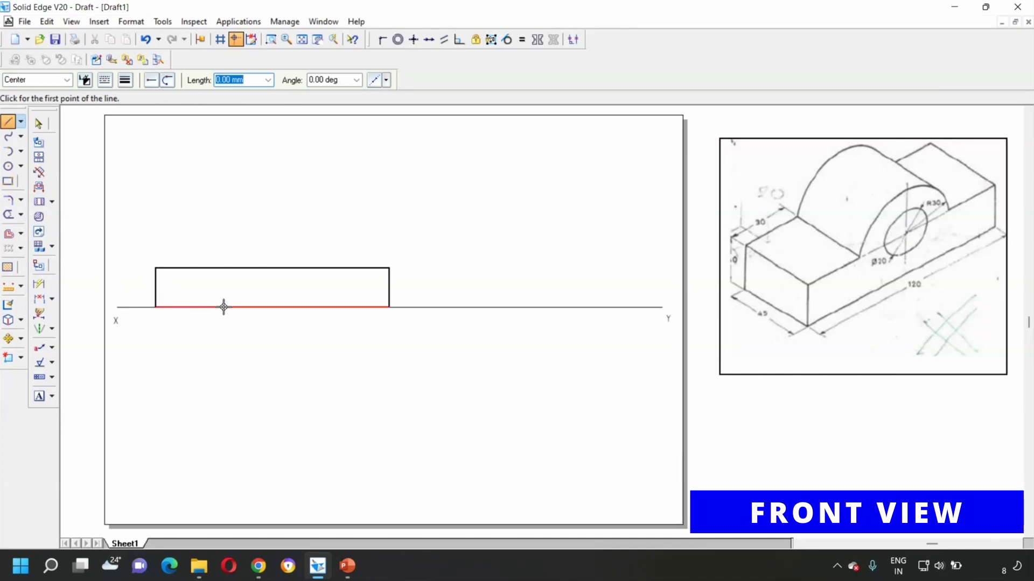
left_click(270, 308)
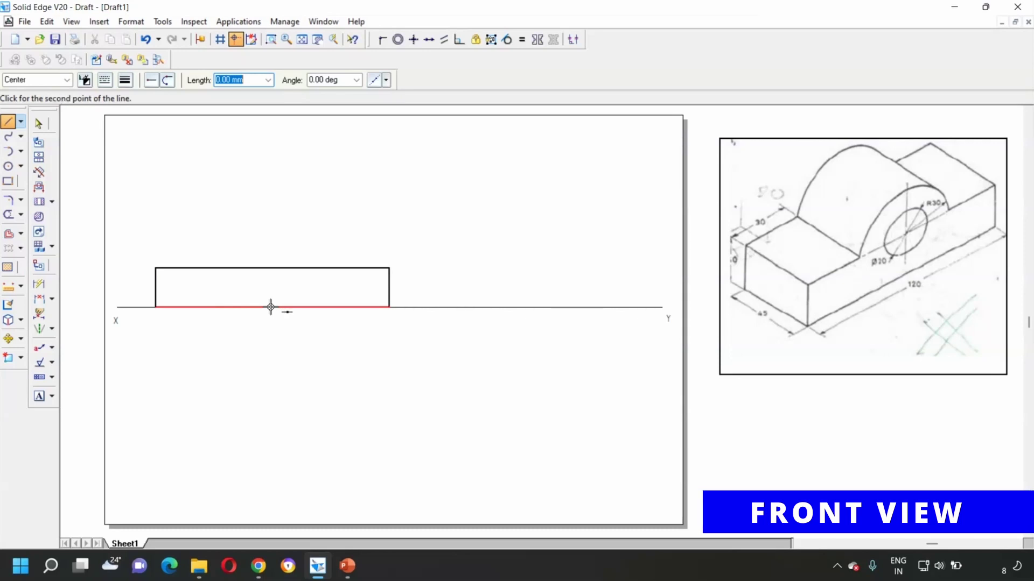
left_click(273, 183)
right_click(340, 159)
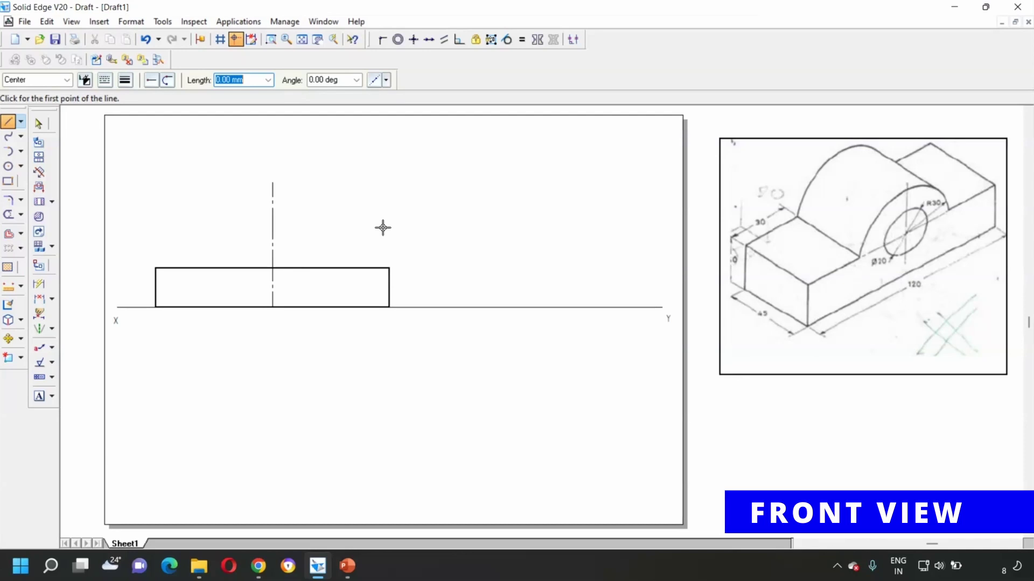
- Draw two concentric Visible circles, 20 mm diameter and 30 mm radius, centred where the centre line crosses the rectangle's top edge
left_click(21, 166)
left_click(38, 168)
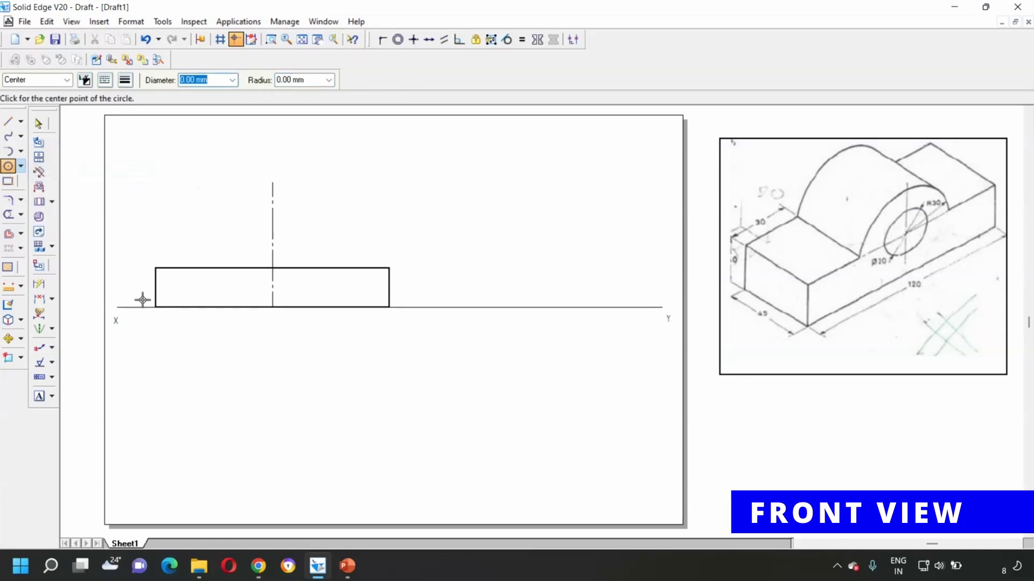
left_click(67, 80)
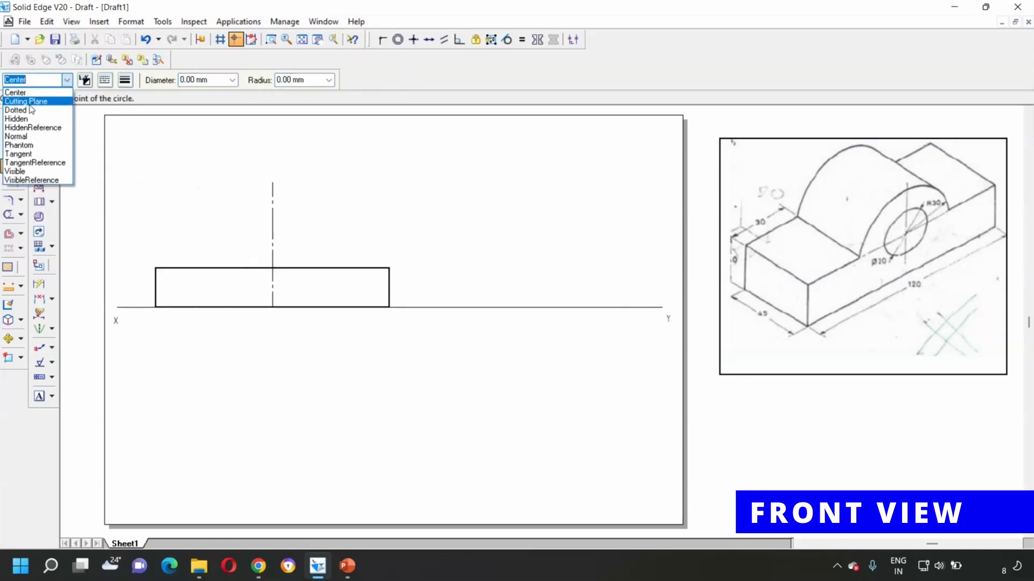
left_click(16, 171)
left_click(272, 268)
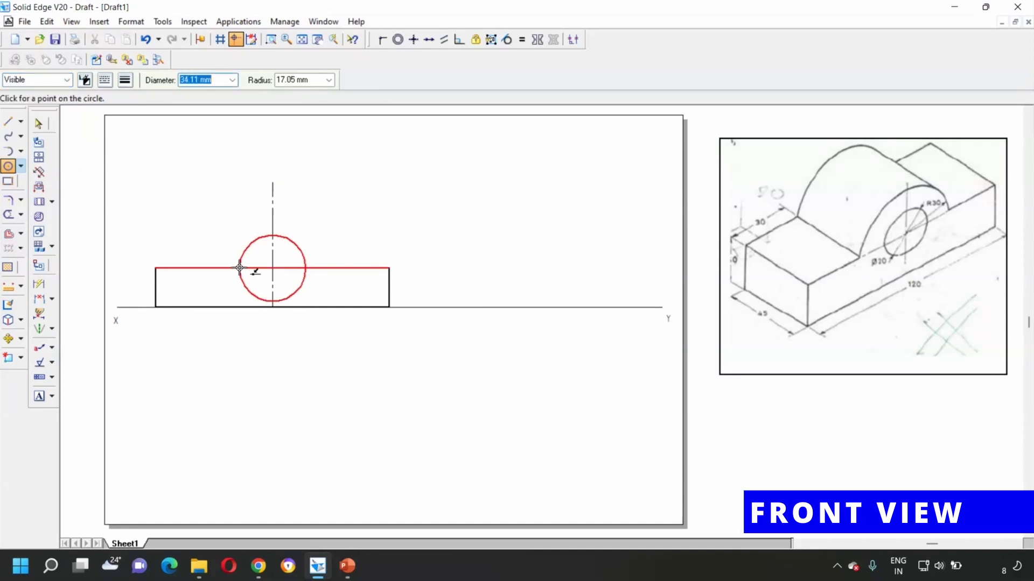
type("20")
key("Tab")
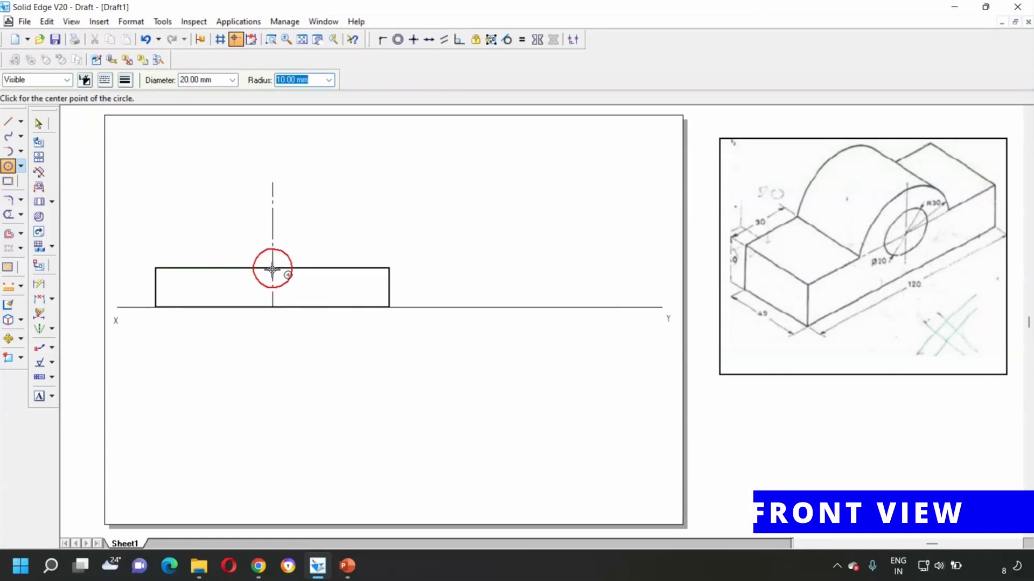
type("30")
key("Tab")
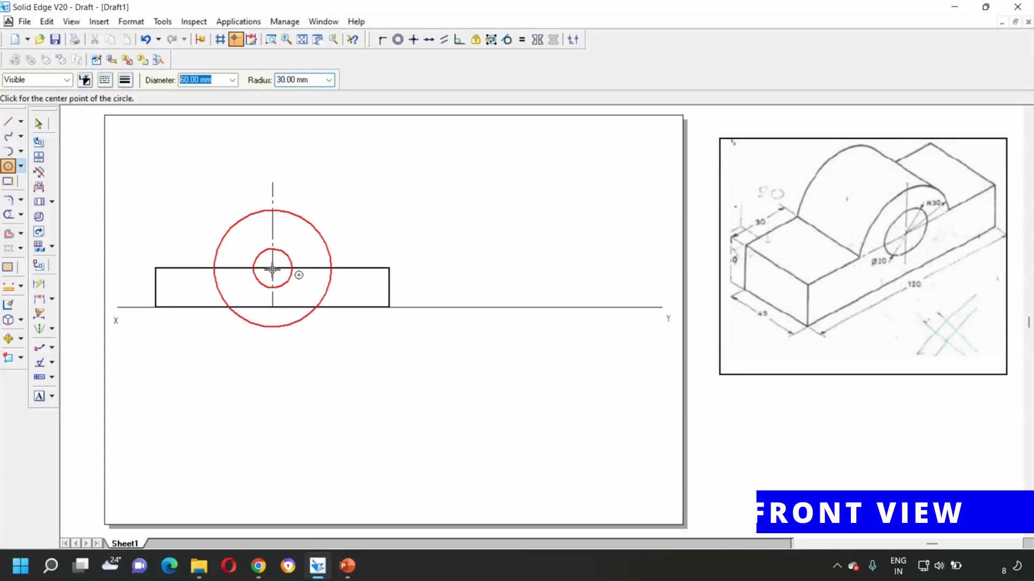
left_click(272, 269)
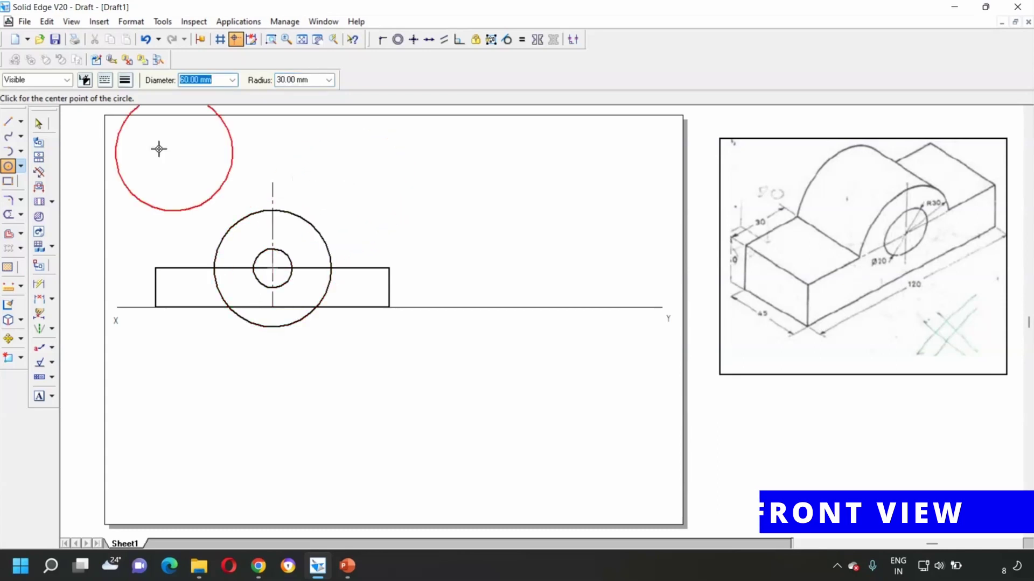
left_click(44, 130)
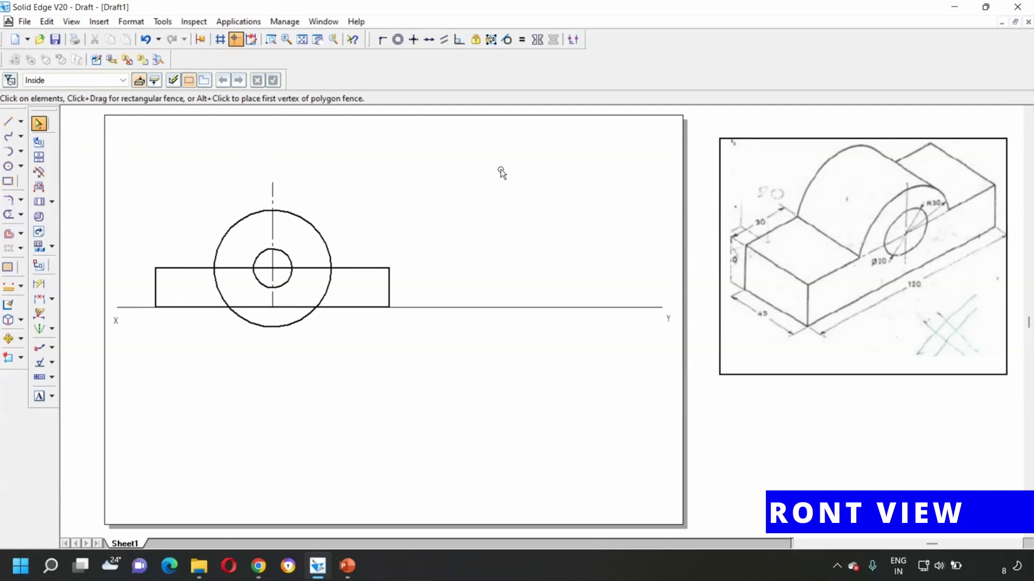
- Trim the large circle to its upper semicircle and remove the rectangle's top edge between the arc and the small circle
left_click(7, 216)
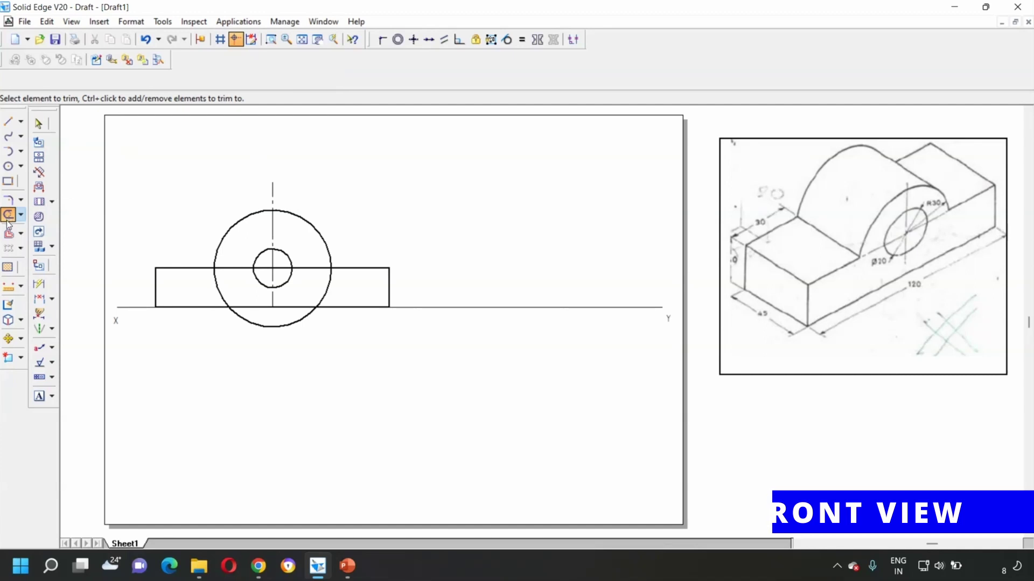
left_click(214, 288)
mouse_move(251, 351)
left_mouse_down()
mouse_move(267, 337)
mouse_move(267, 316)
left_mouse_up()
mouse_move(330, 282)
left_mouse_down()
mouse_move(315, 286)
mouse_move(341, 286)
left_mouse_up()
left_click(261, 268)
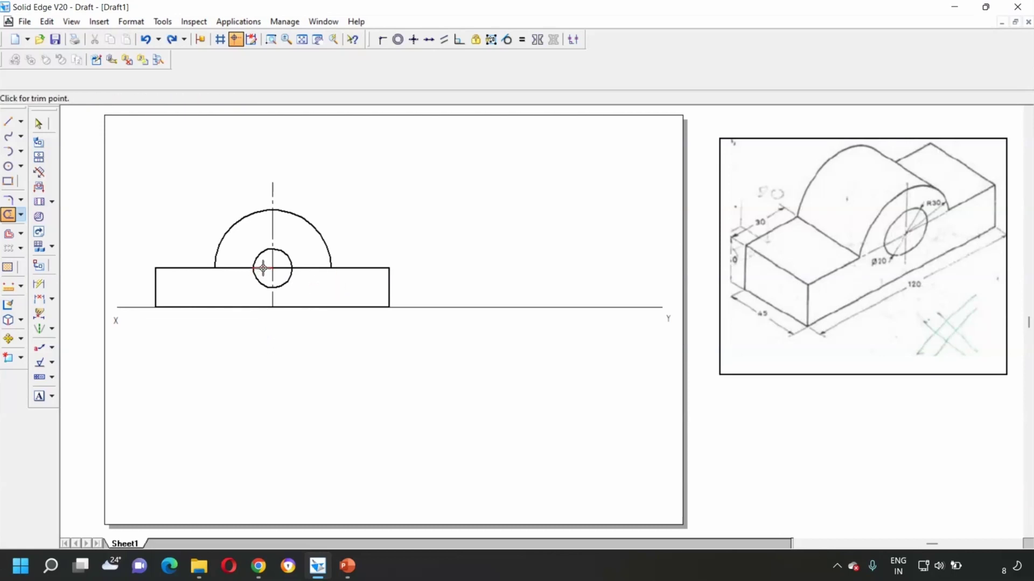
left_click(223, 268)
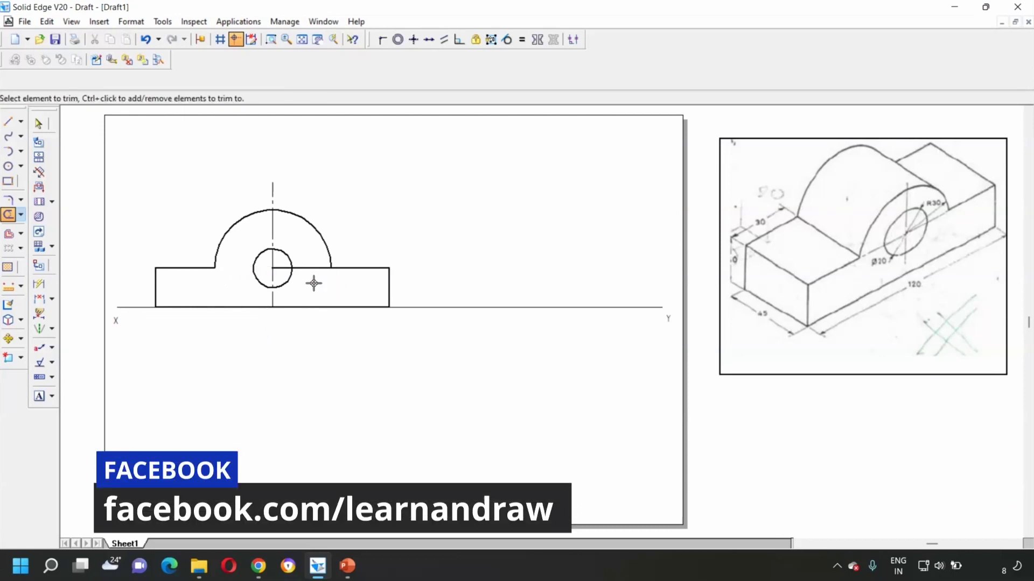
left_click(310, 266)
left_click(38, 123)
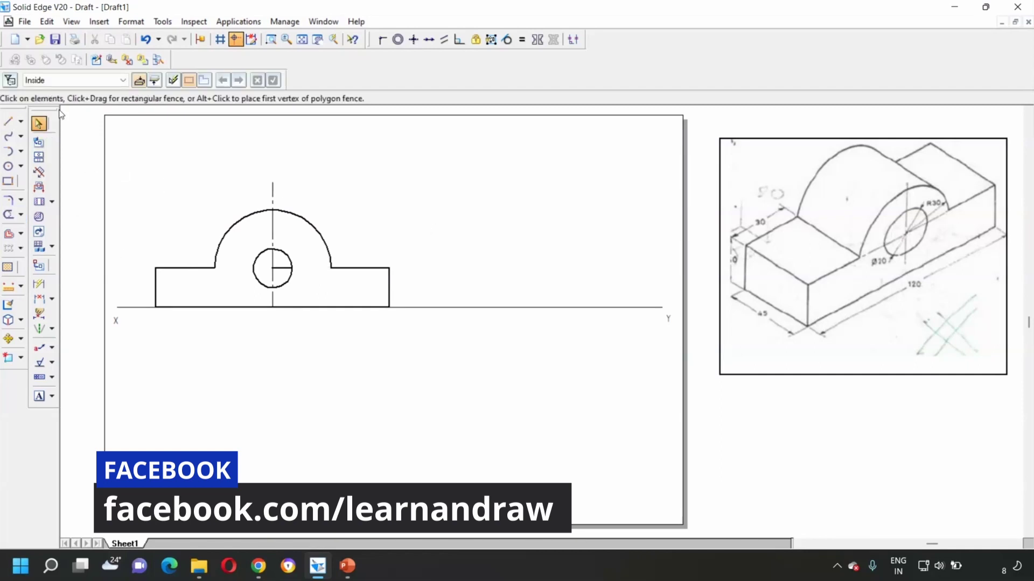
- Extend the short horizontal line inside the small circle to the circle's left side
left_click(52, 300)
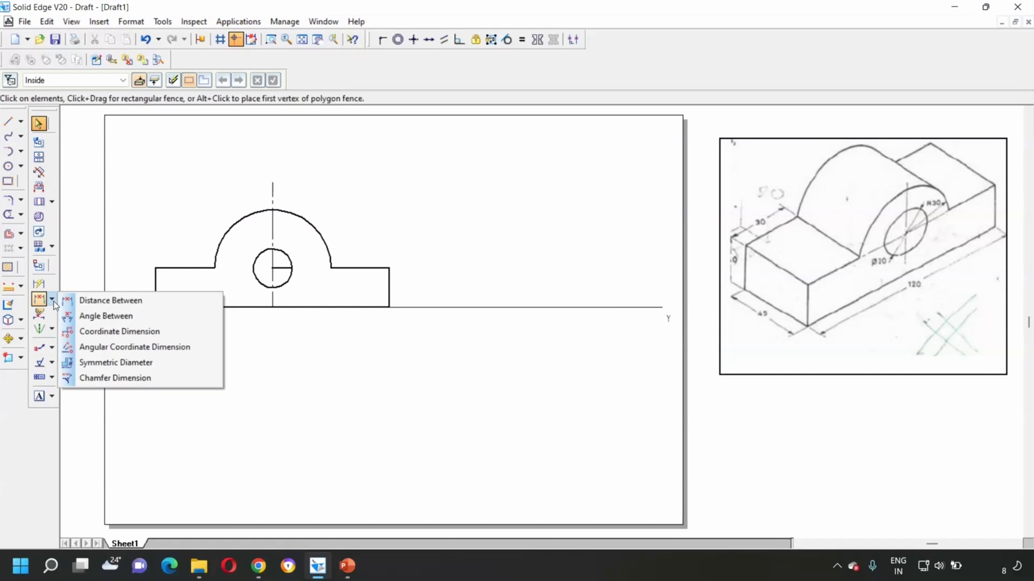
left_click(20, 215)
left_click(81, 243)
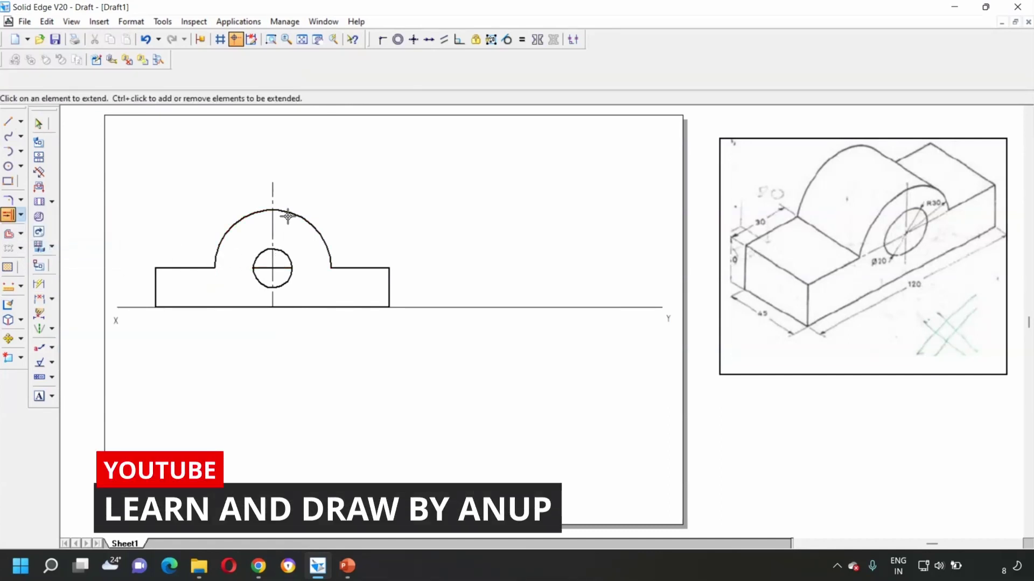
- Change the horizontal line inside the small circle to the Center line style
left_click(38, 123)
left_click(280, 269)
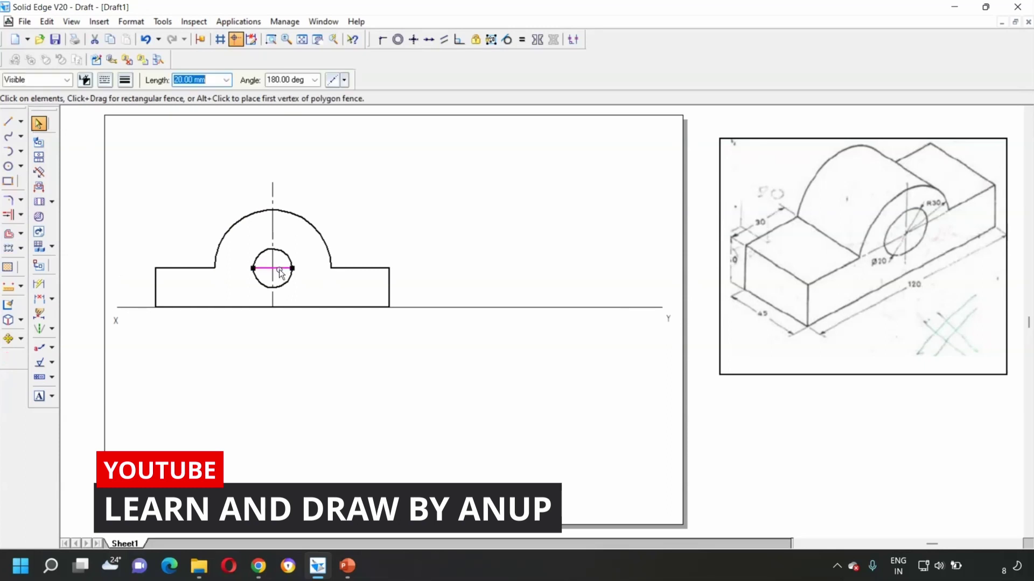
left_click(68, 80)
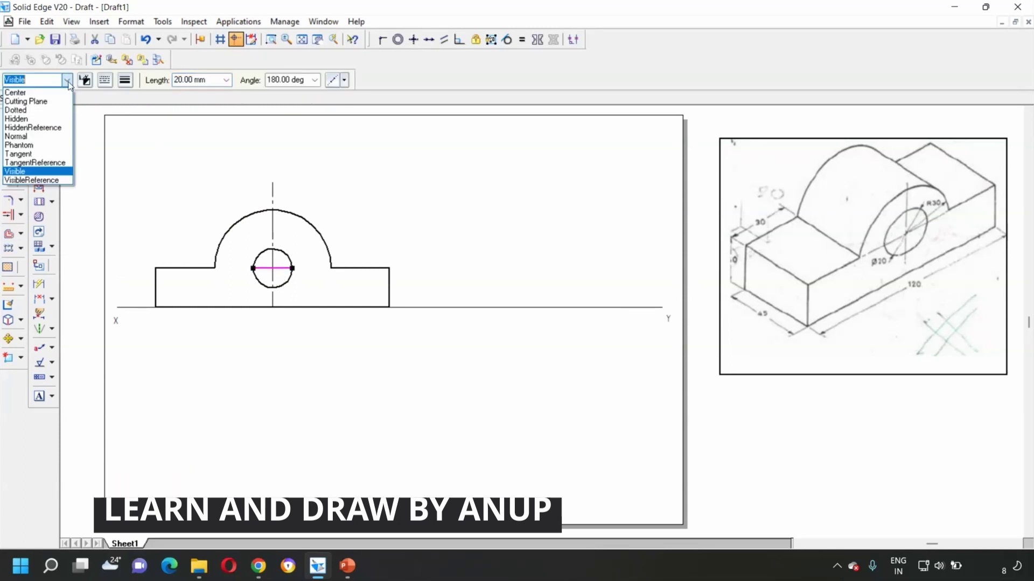
left_click(21, 88)
left_click(414, 220)
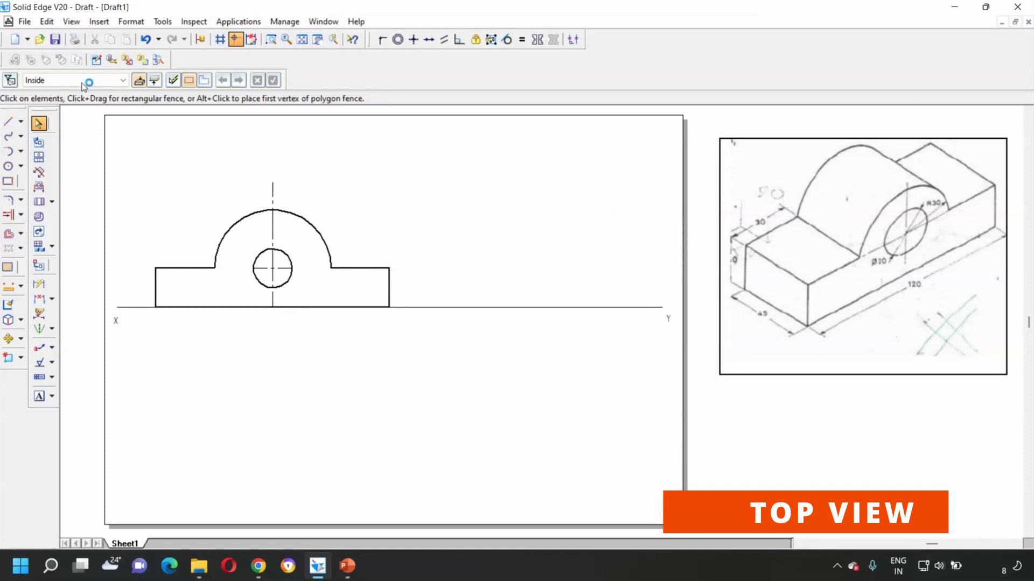
- Draw Normal-style vertical projection lines from the block's left edge and the arc's left end to the same level below the XY line
left_click(118, 85)
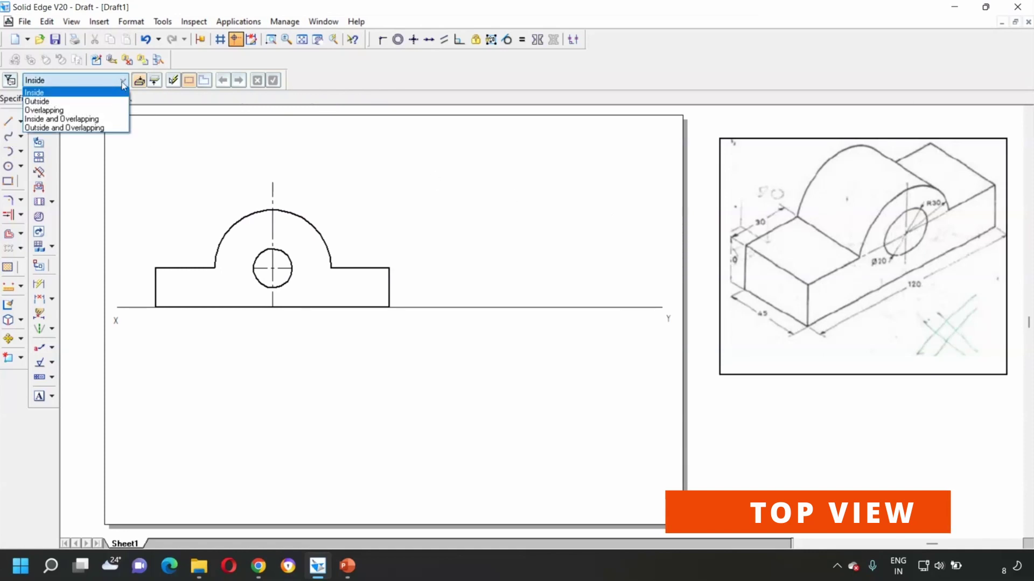
left_click(123, 85)
left_click(8, 122)
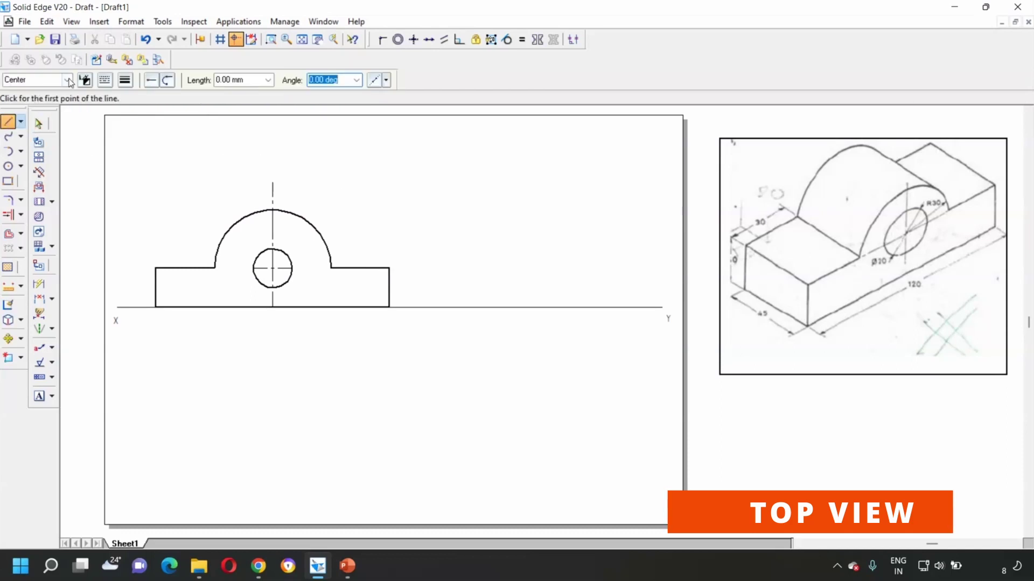
left_click(68, 81)
left_click(43, 138)
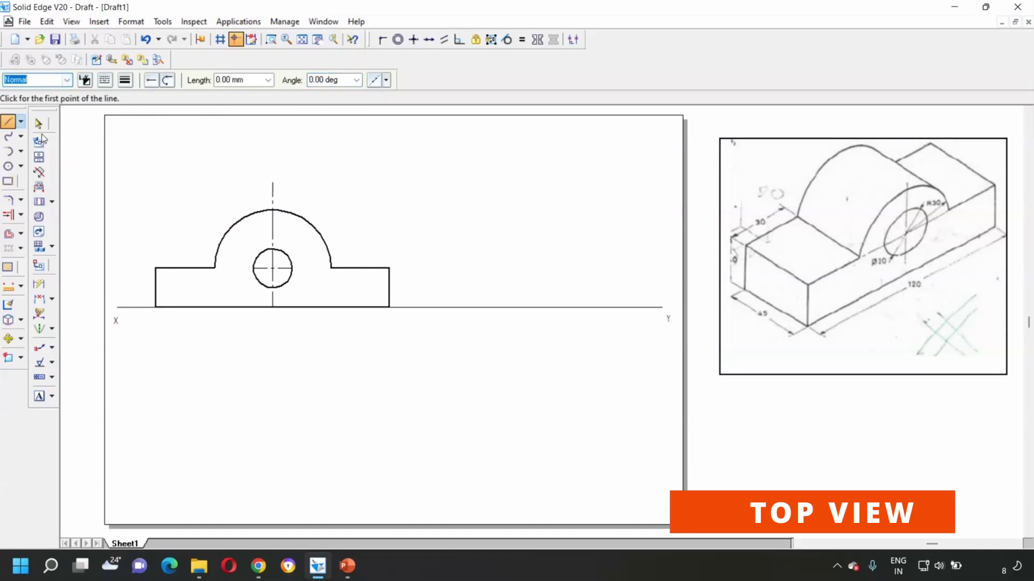
left_click(155, 308)
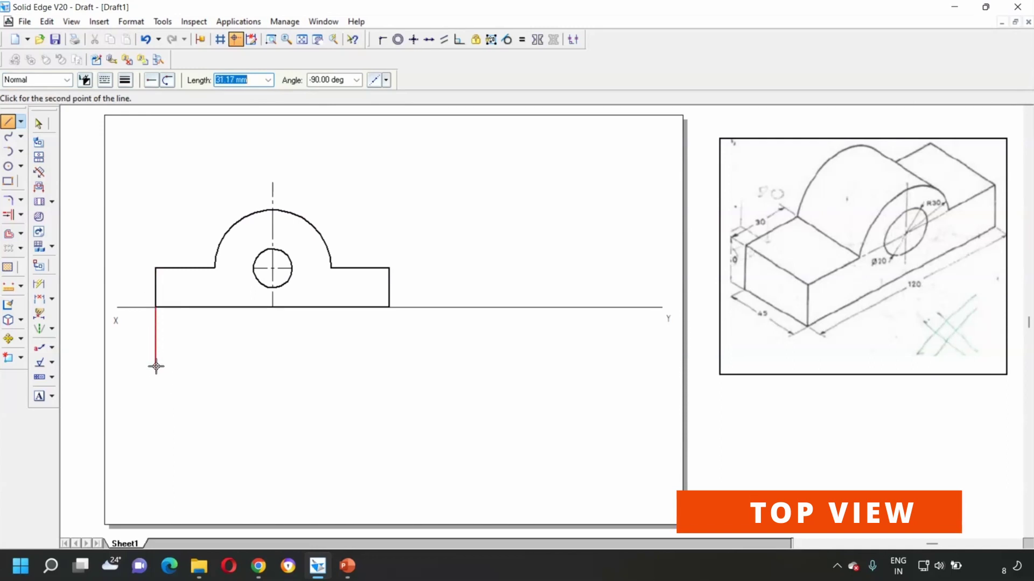
left_click(156, 372)
right_click(221, 342)
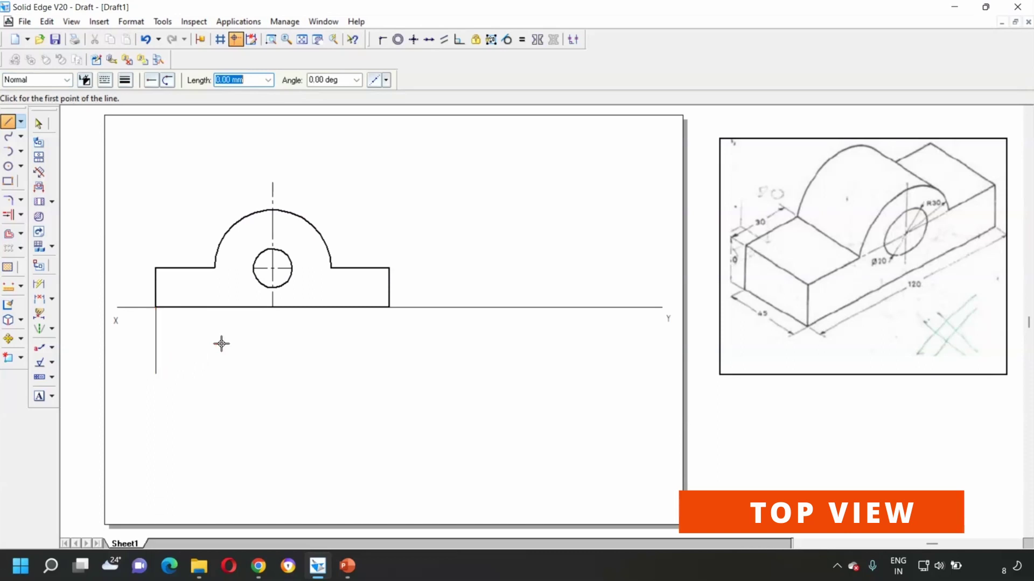
left_click(216, 267)
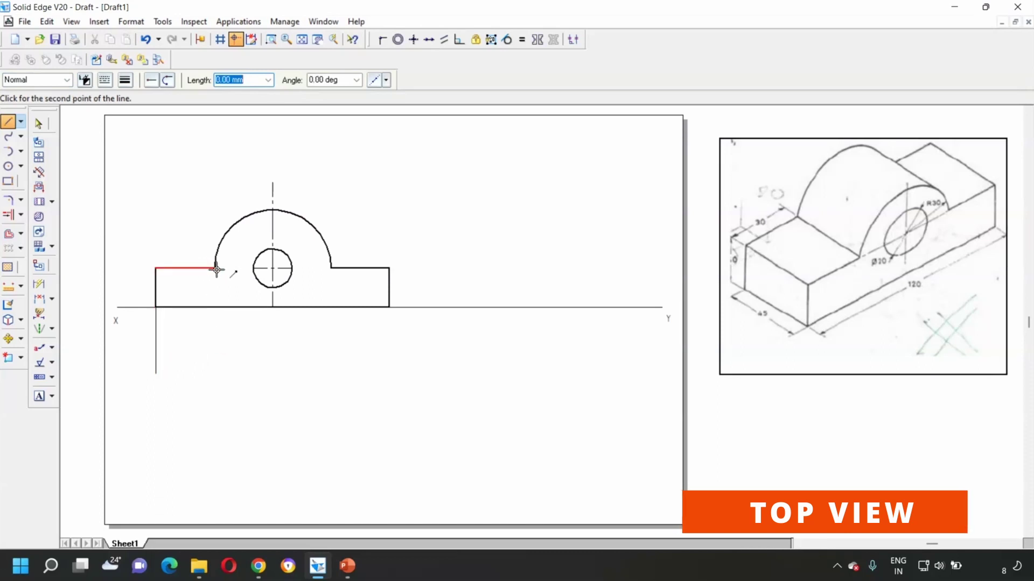
left_click(214, 373)
right_click(221, 362)
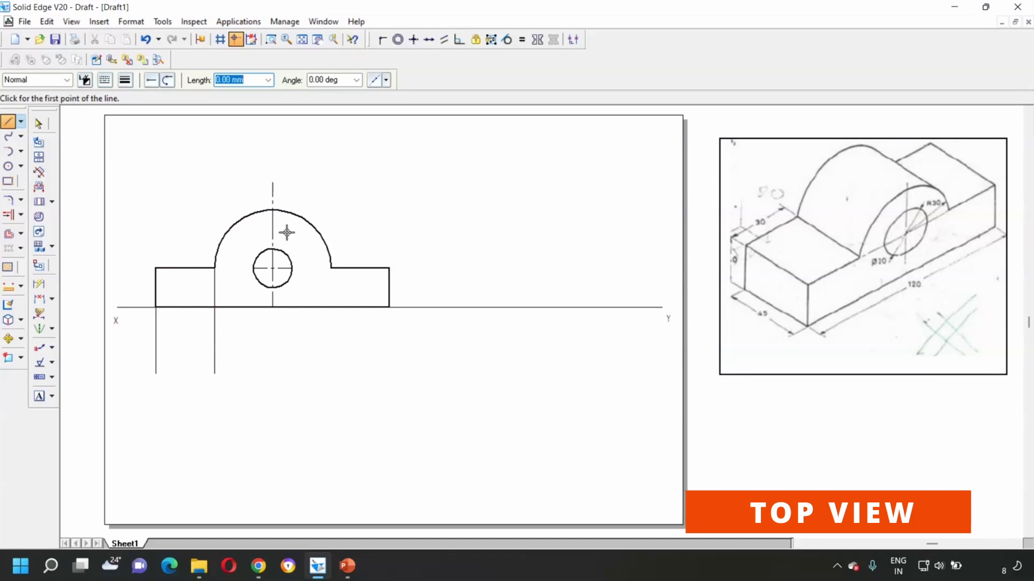
- Draw vertical projection lines from the small circle's left and right sides down to the same level as the existing ones
left_click(253, 268)
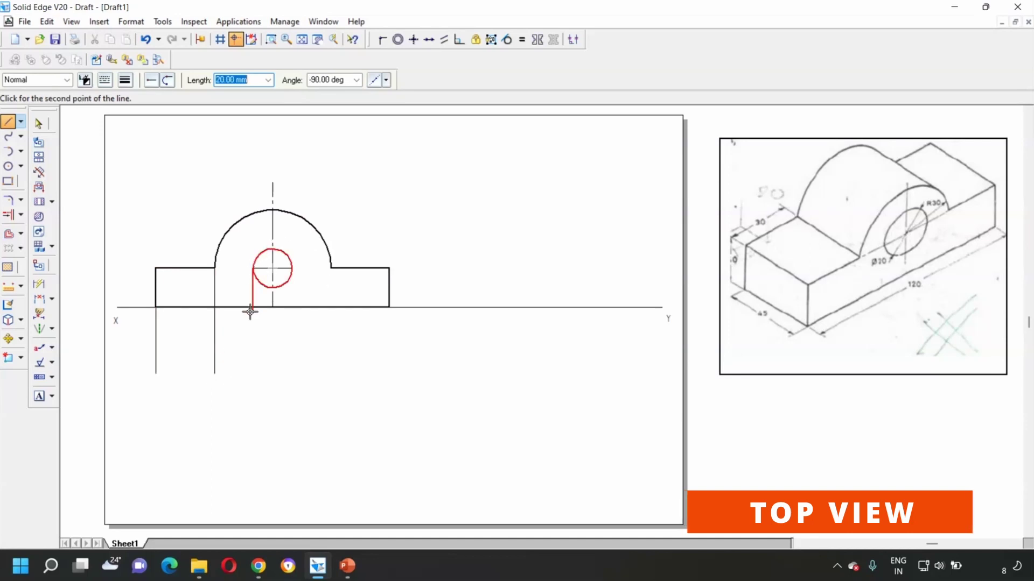
left_click(252, 373)
right_click(293, 345)
left_click(294, 268)
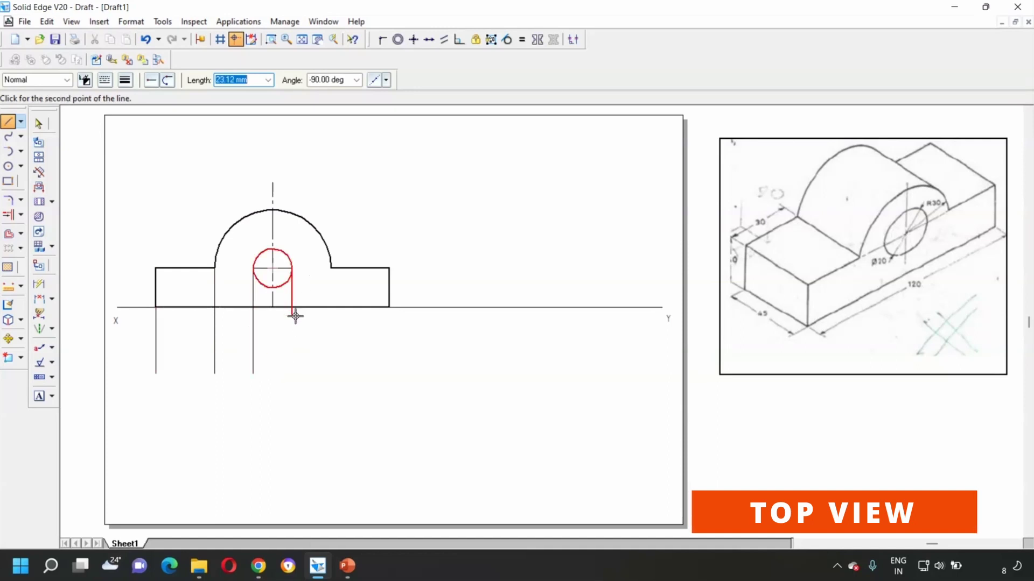
left_click(291, 374)
right_click(309, 339)
- Draw vertical projection lines from the arc's right end and the block's bottom-right corner down to the same level
left_click(331, 268)
left_click(331, 373)
right_click(339, 363)
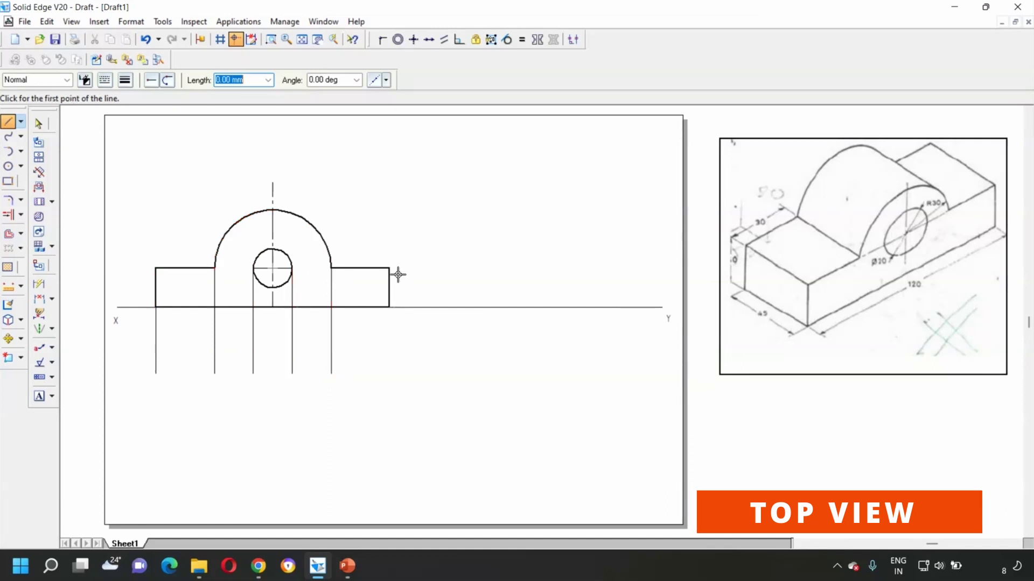
left_click(389, 307)
left_click(390, 374)
right_click(432, 355)
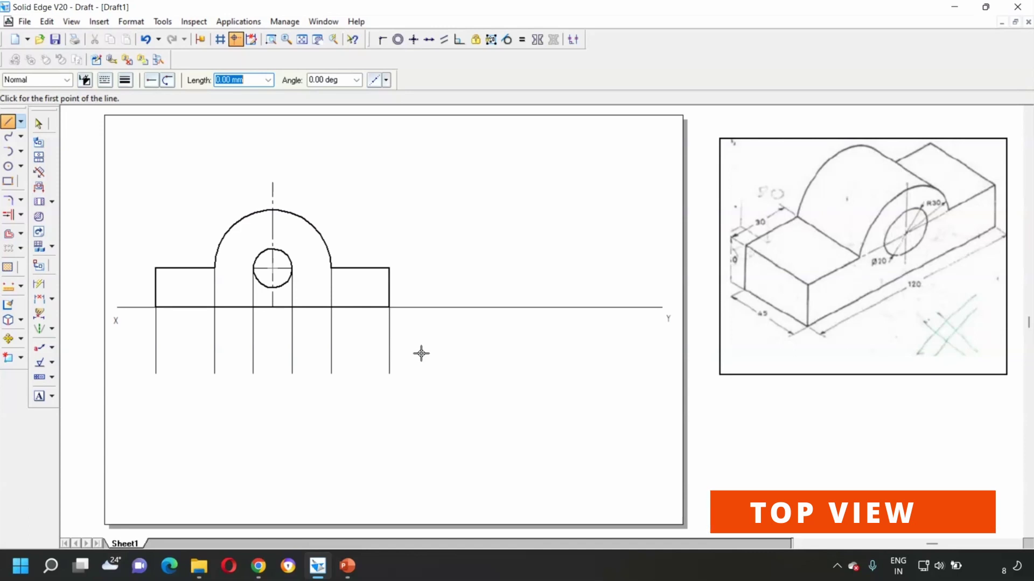
- Draw the top view's outline in Visible lines, spanning the outer projection lines' lower ends and extending 45 mm downward
key("Tab")
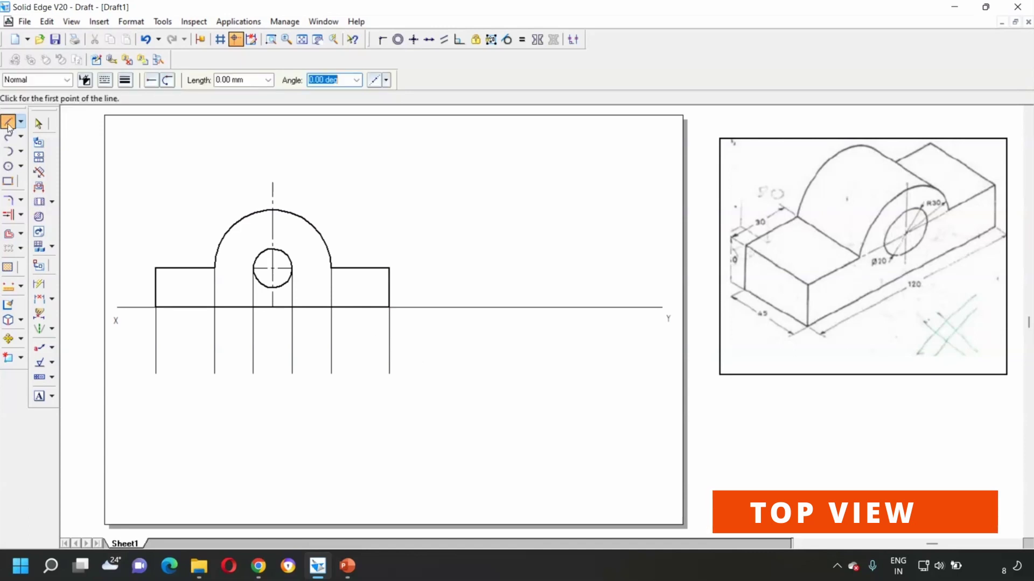
left_click(66, 80)
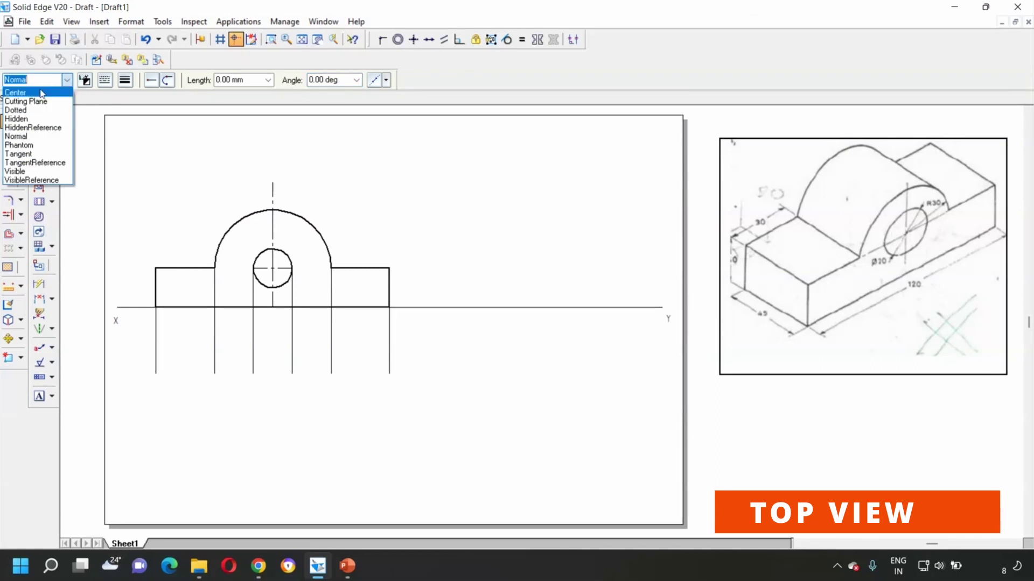
left_click(27, 173)
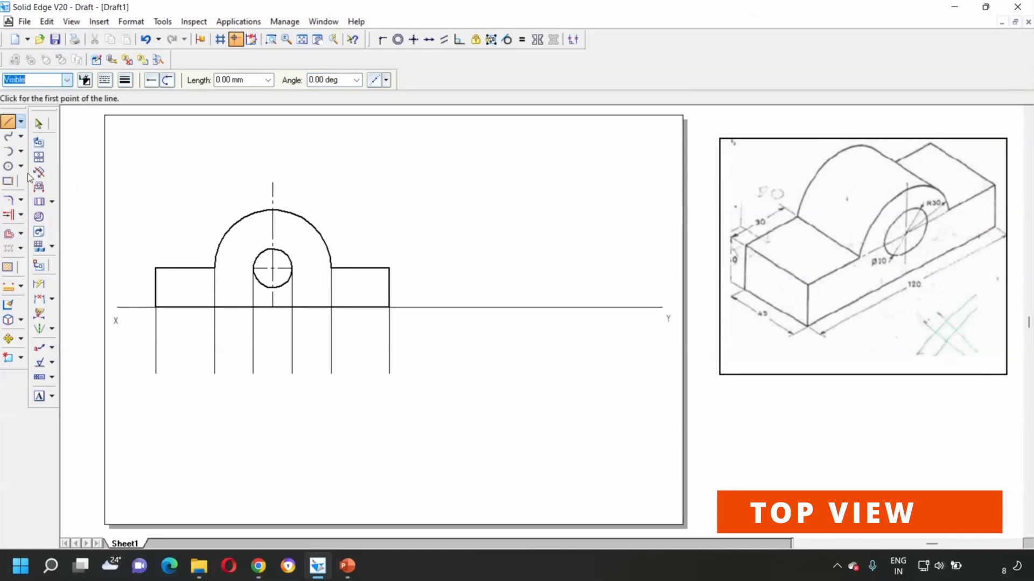
left_click(156, 374)
left_click(389, 374)
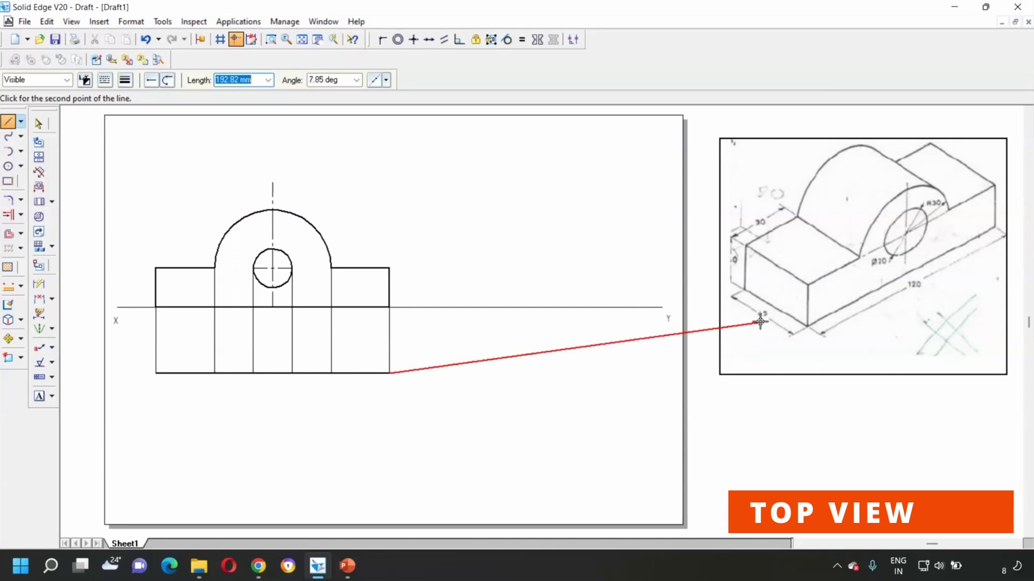
type("45")
key("Tab")
left_click(390, 437)
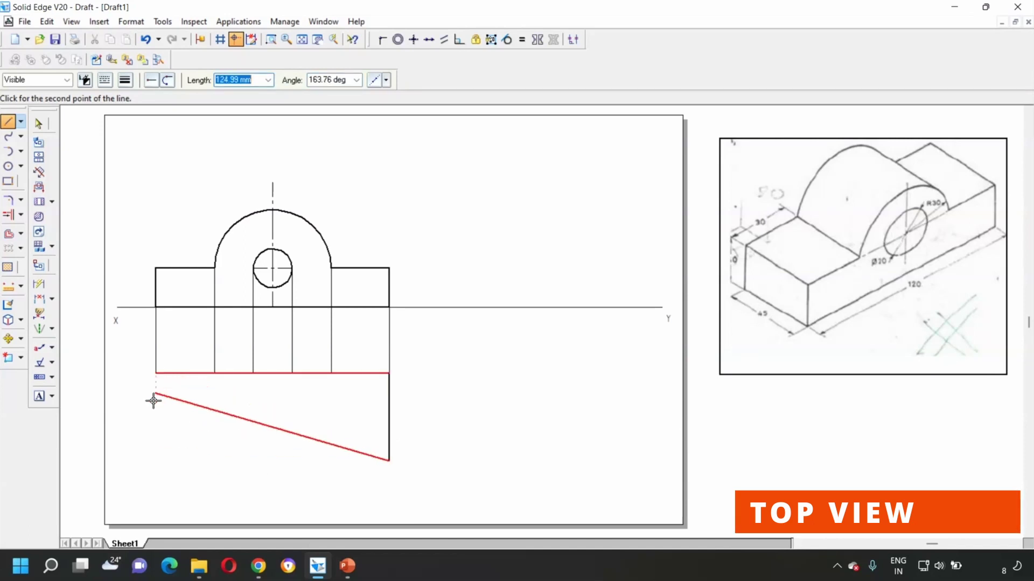
left_click(156, 461)
left_click(156, 373)
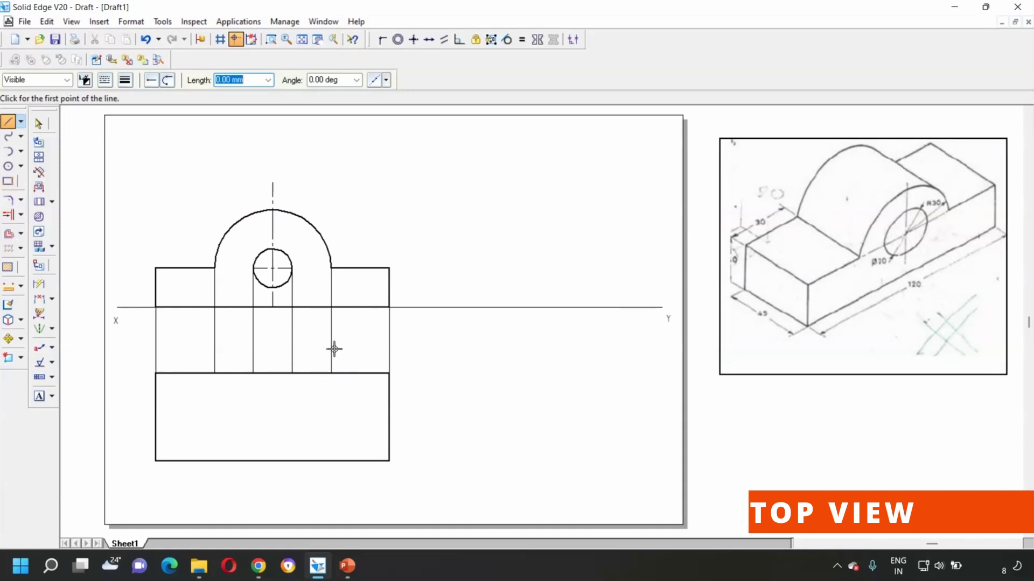
- Draw Visible vertical lines across the top view's rectangle in line with the arc's right and left ends
left_click(331, 373)
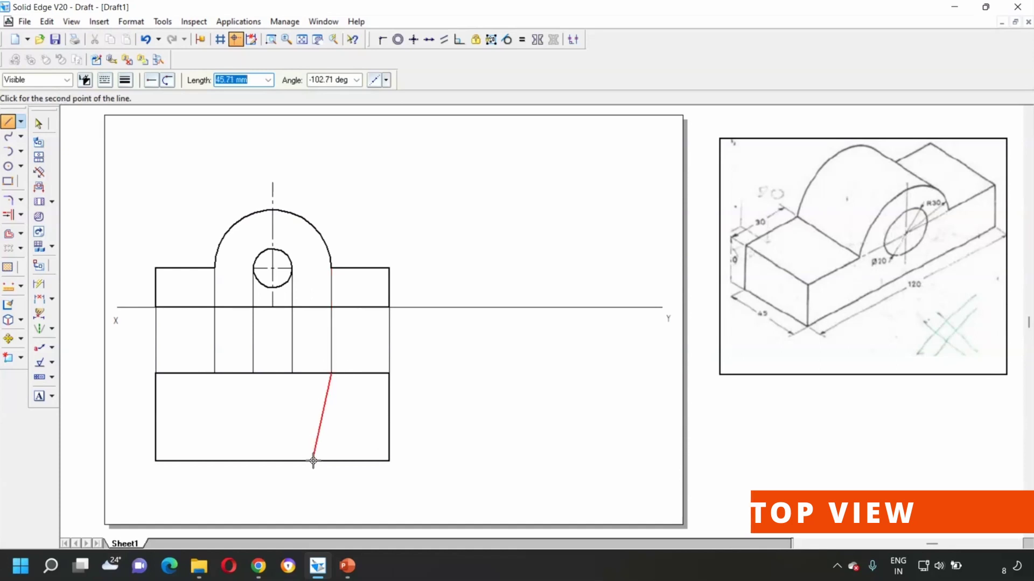
left_click(330, 461)
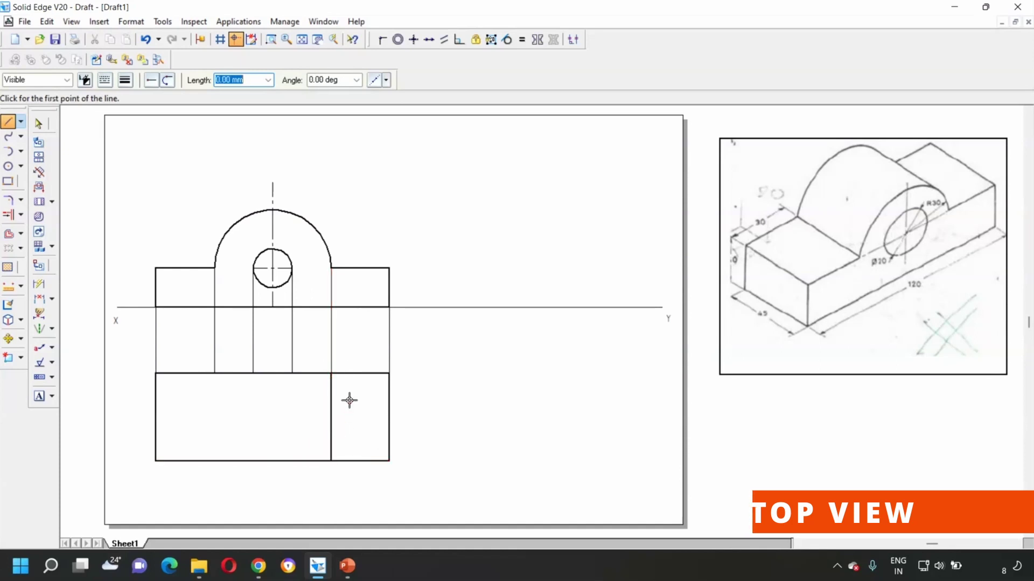
left_click(214, 373)
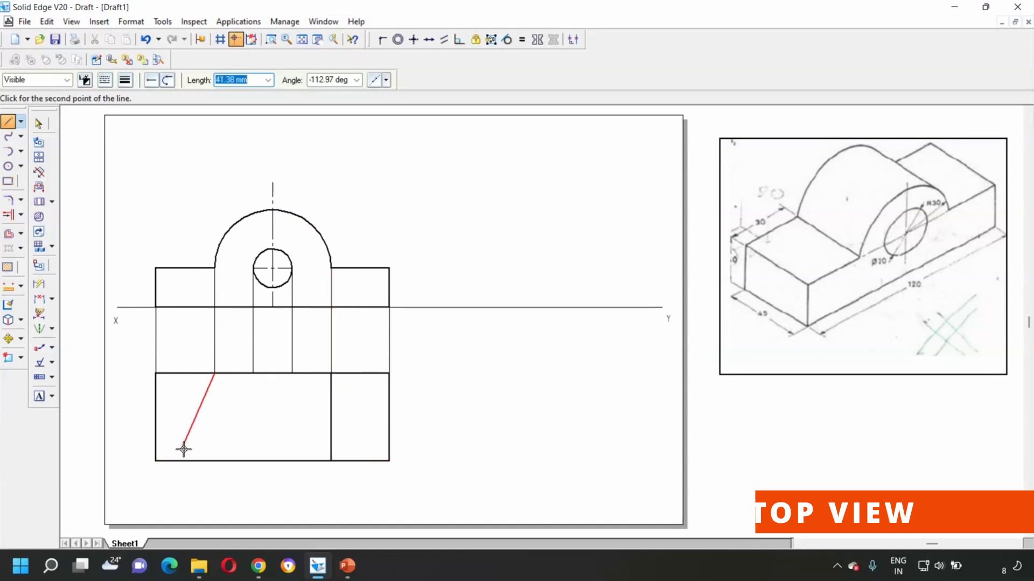
left_click(214, 461)
right_click(266, 413)
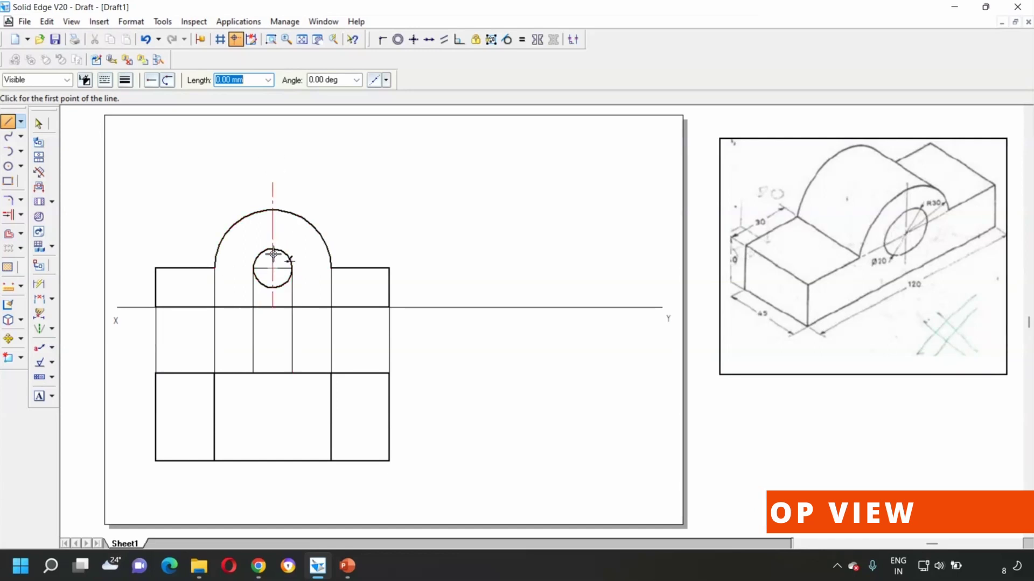
- Draw two Hidden vertical lines across the top view's rectangle in line with the hole's right and left sides
left_click(67, 81)
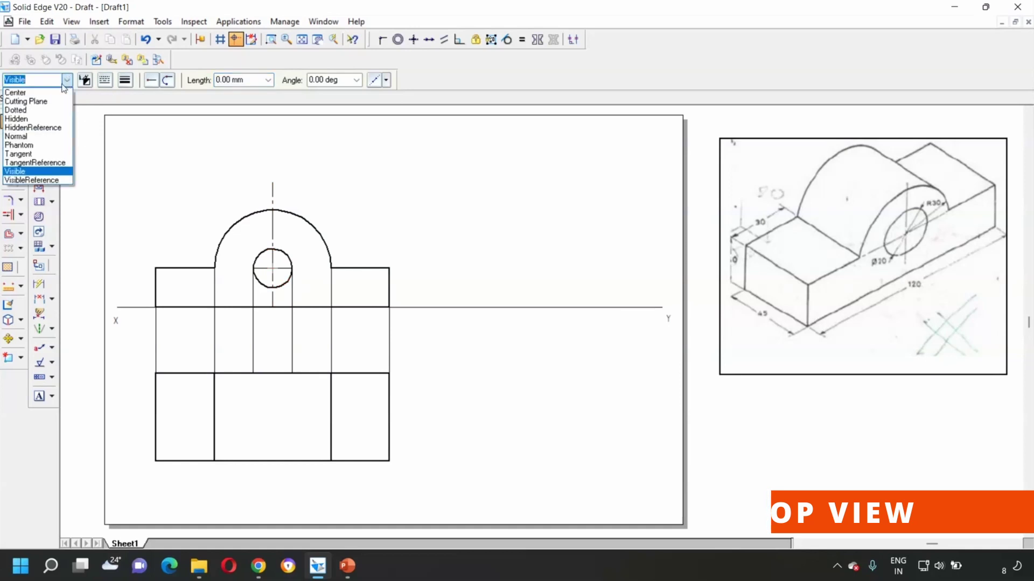
left_click(22, 119)
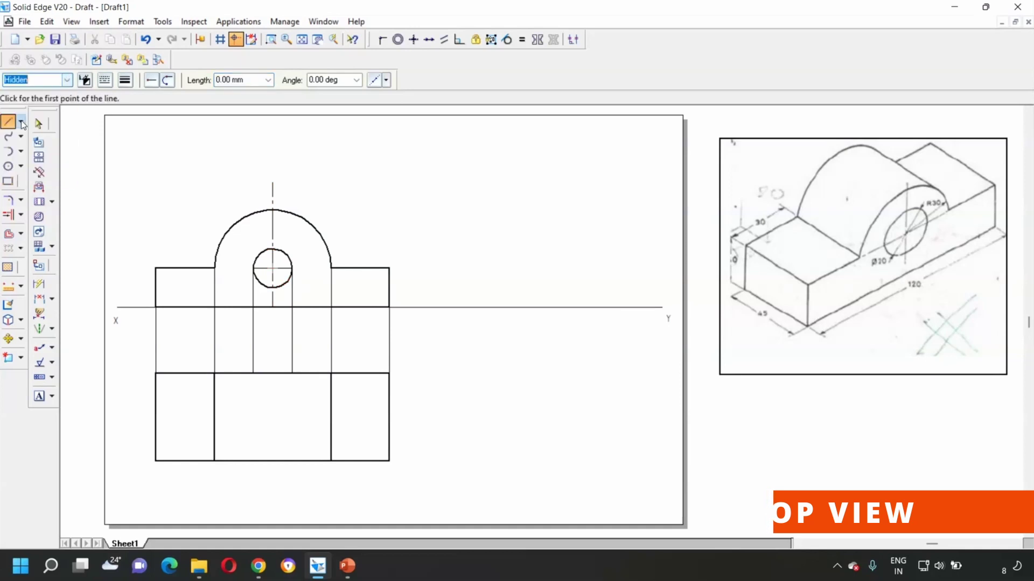
left_click(292, 373)
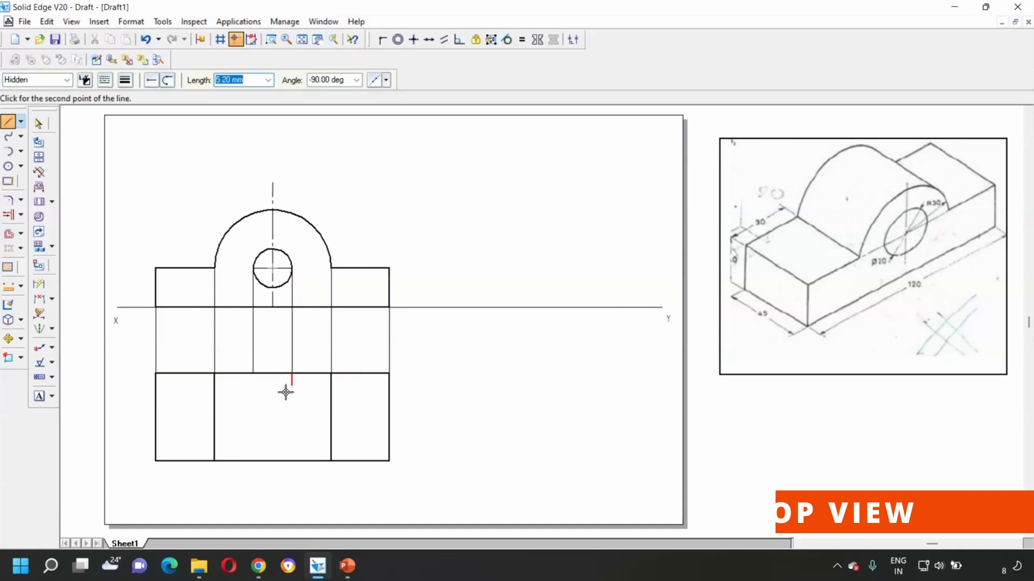
left_click(293, 461)
right_click(245, 359)
left_click(252, 373)
left_click(249, 442)
right_click(237, 422)
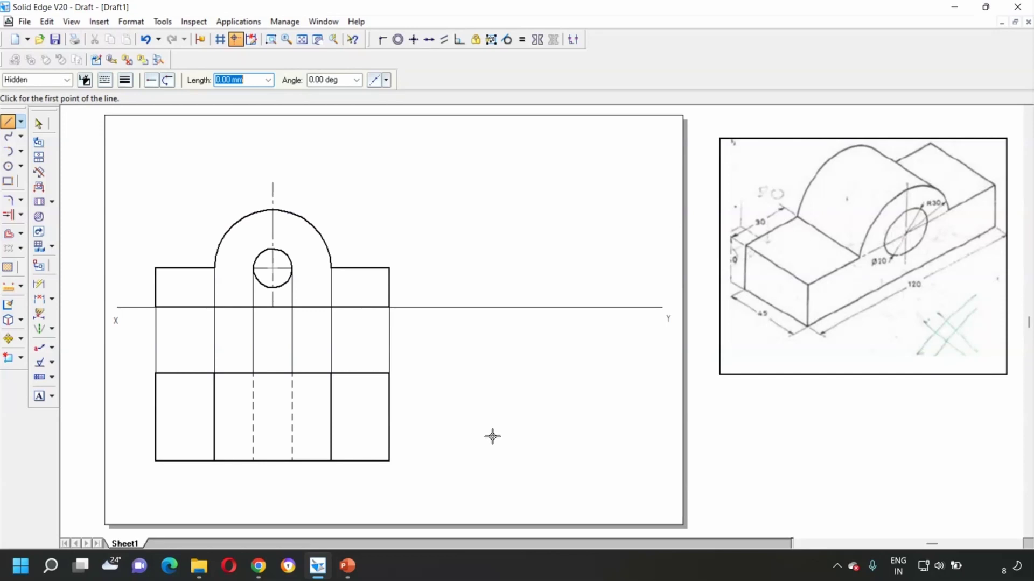
- Draw a Normal vertical reference line about 193 mm long to the right of both views, crossing the XY line
left_click(38, 124)
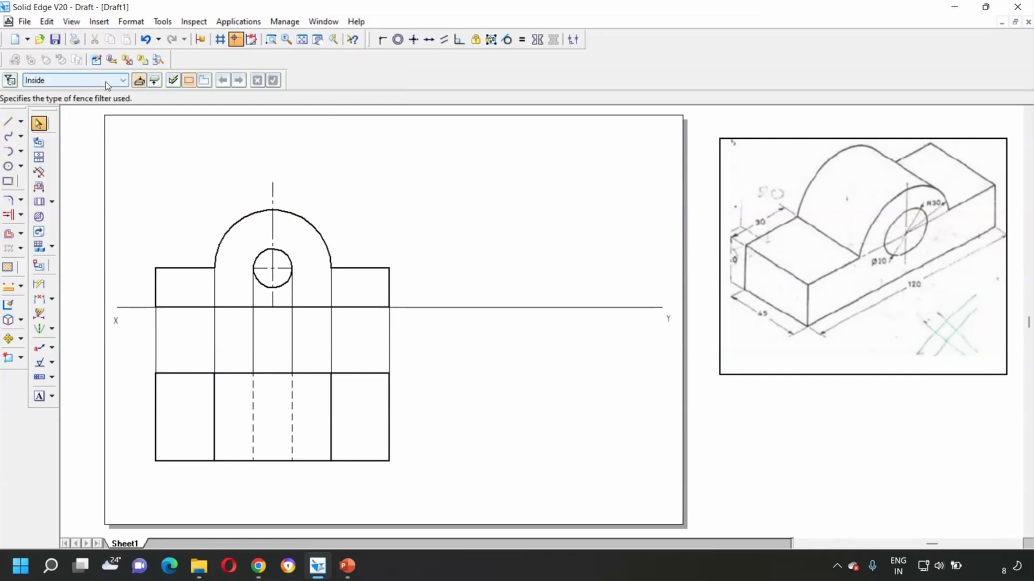
left_click(9, 121)
left_click(67, 81)
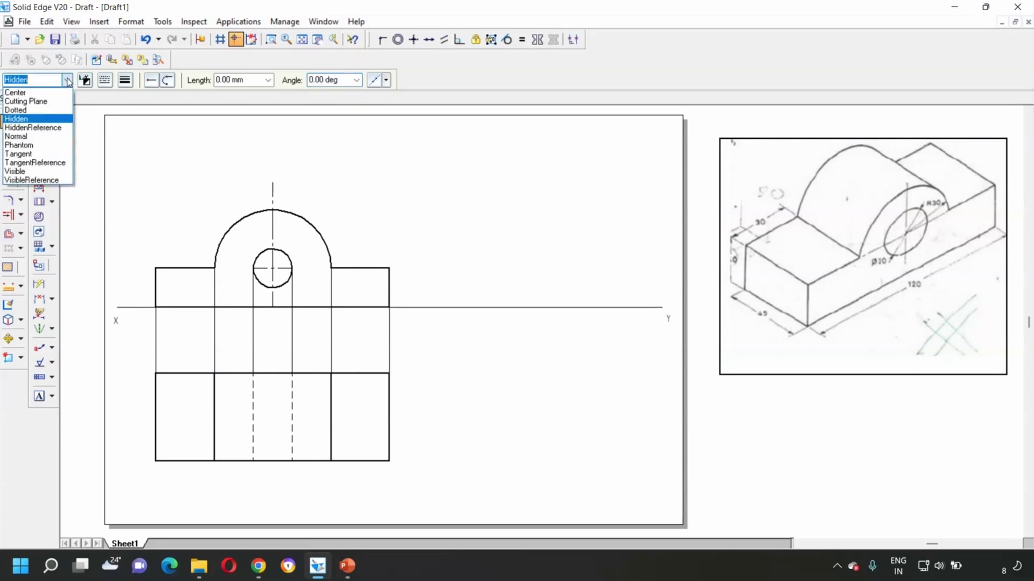
left_click(18, 139)
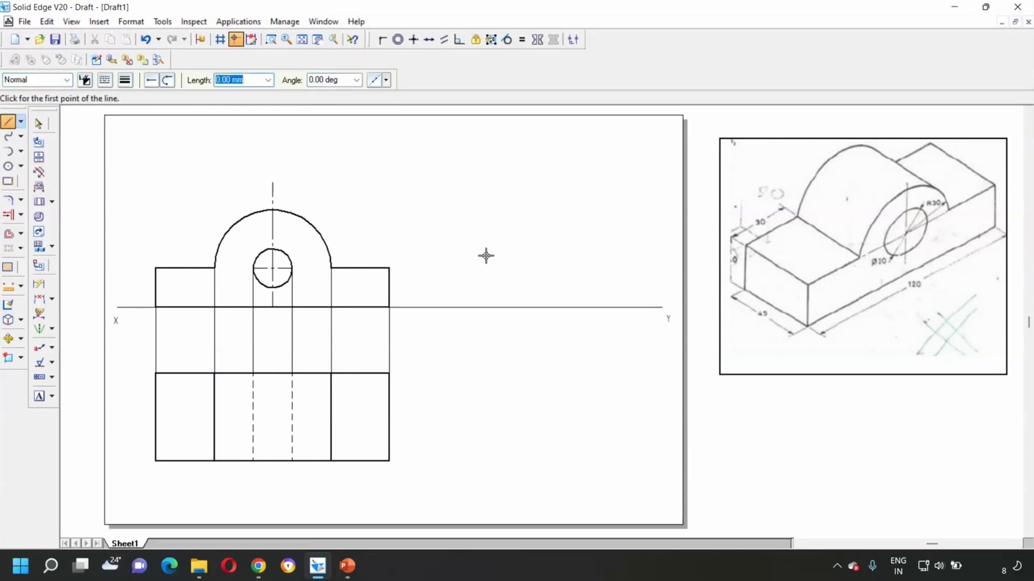
left_click(432, 123)
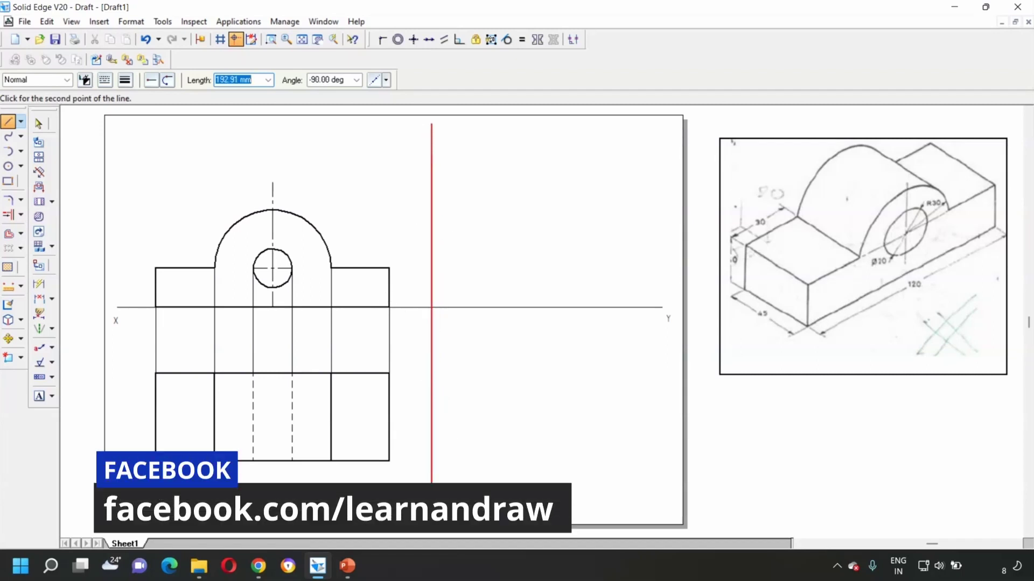
left_click(432, 482)
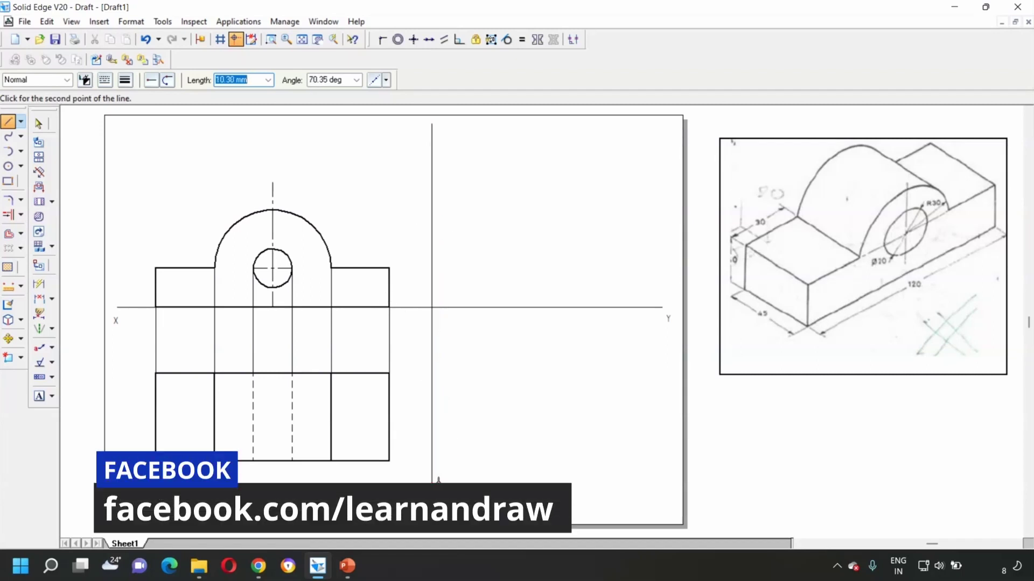
- Place the text label X1 beside the upper end of the vertical reference line
left_click(39, 396)
left_click(468, 137)
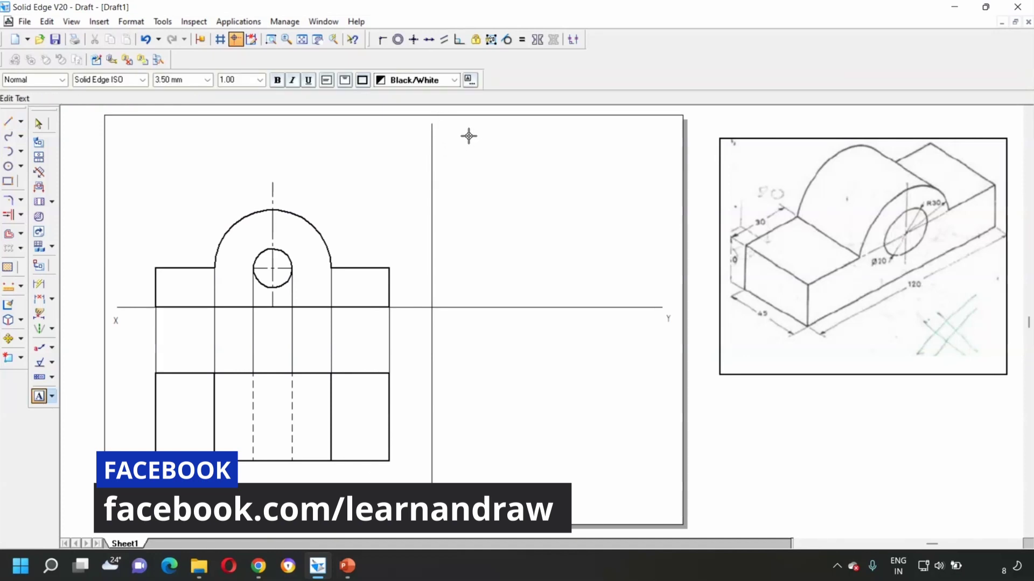
type("X1")
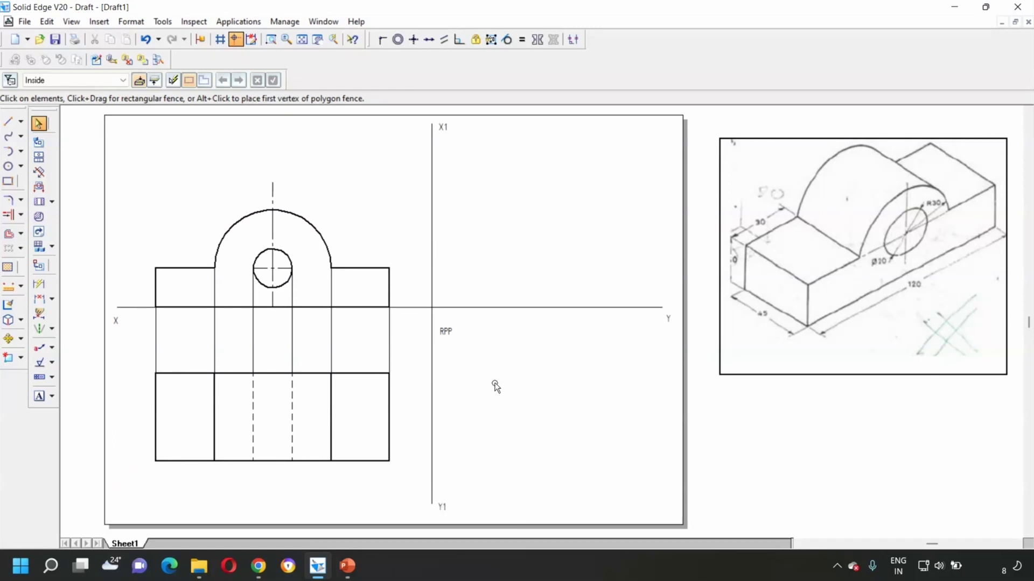
- Draw a Normal slanting line from the crossing of XY and X1Y1 down into the lower-right quadrant
left_click(8, 122)
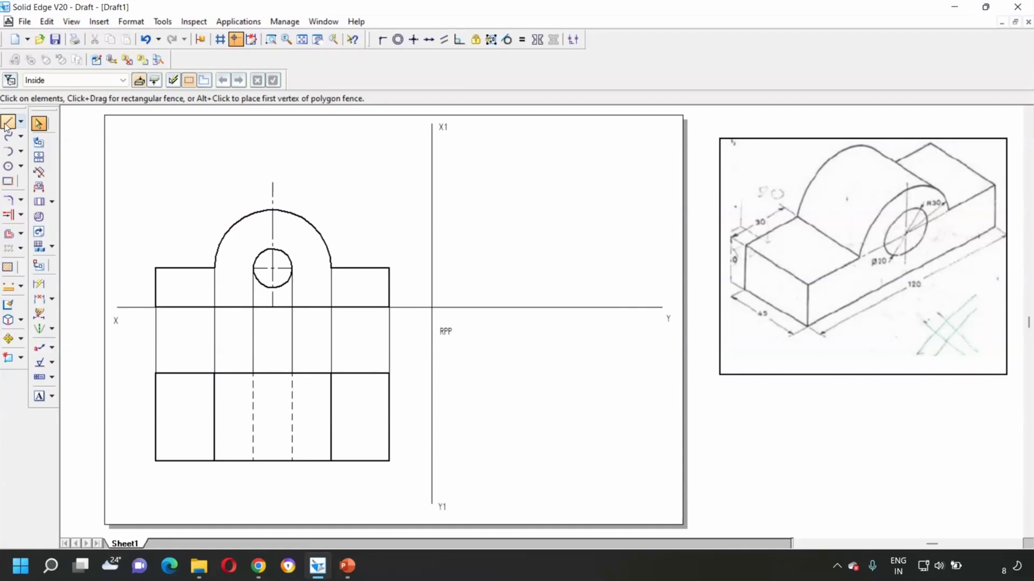
left_click(432, 308)
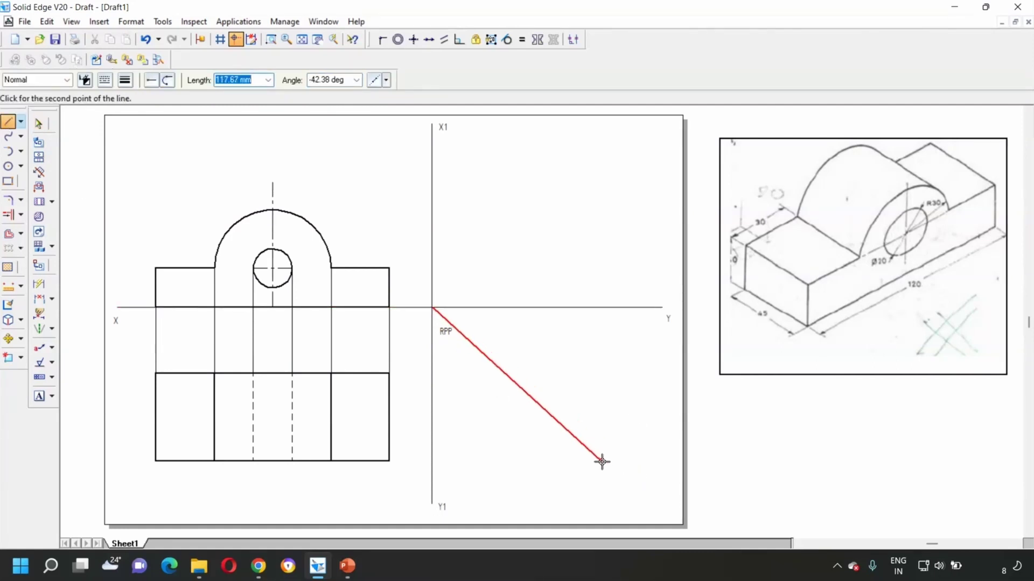
left_click(619, 476)
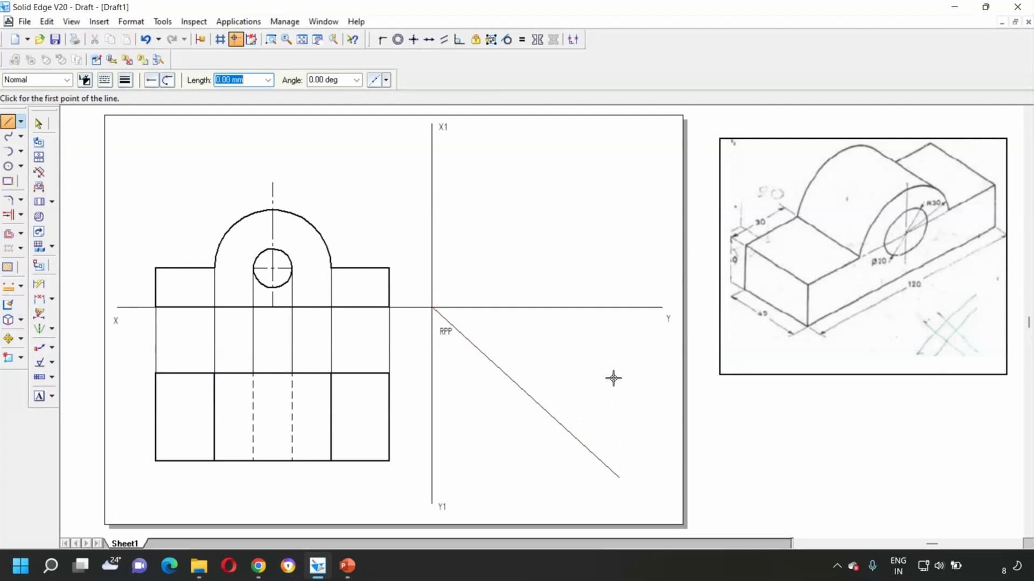
- Dimension the angle between the vertical reference line and the slanting line, setting it to 45 degrees
left_click(39, 299)
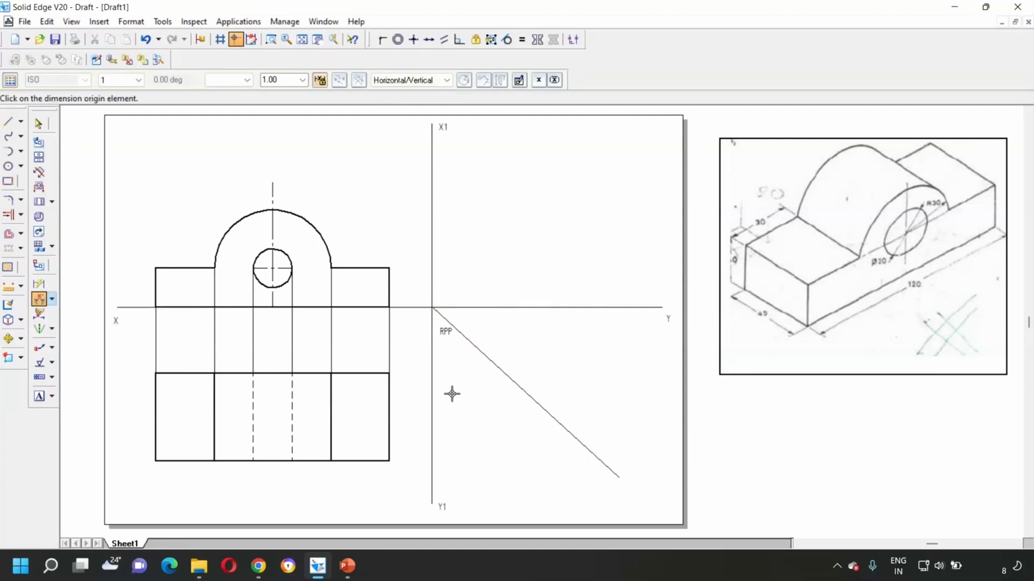
left_click(434, 389)
left_click(498, 369)
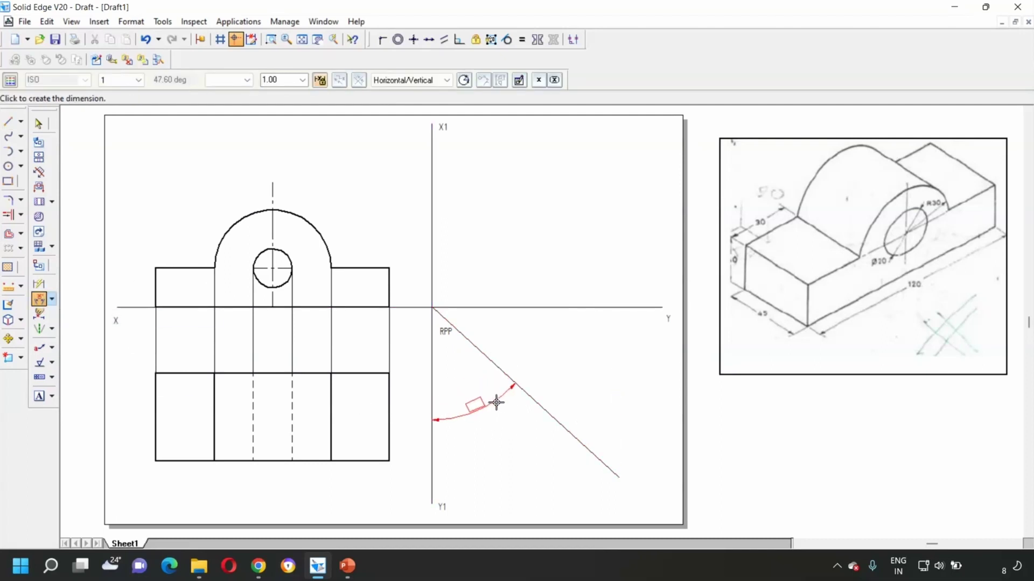
type("4")
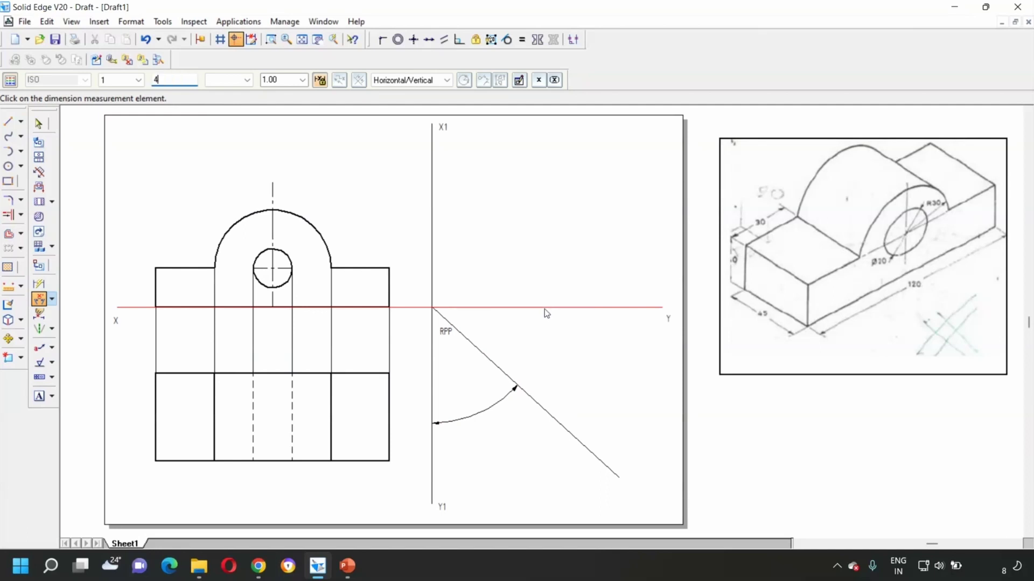
type("5")
key("Return")
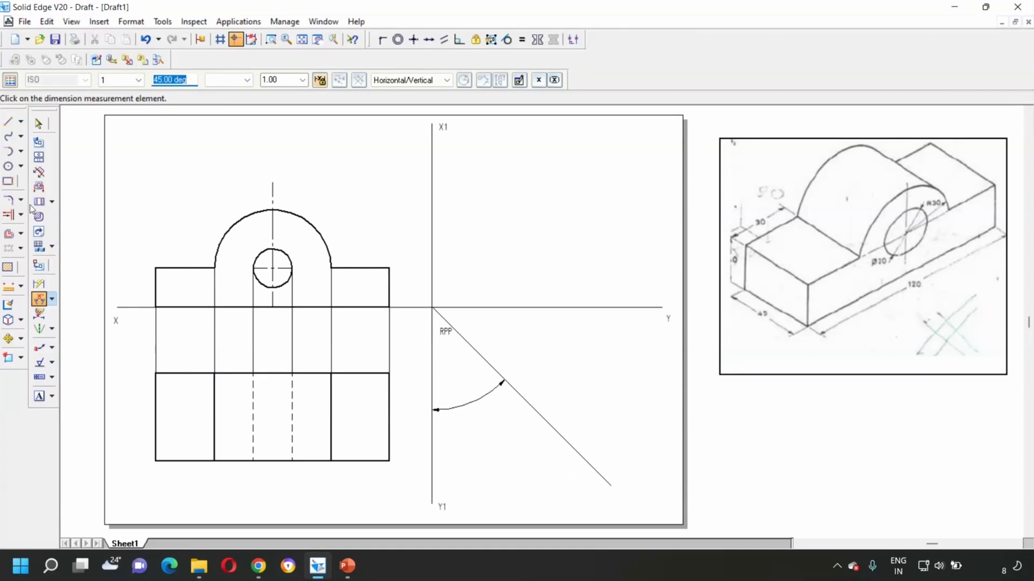
- Project Normal horizontal lines across X1Y1 from the boss arc's top, about 178 mm long, and from the block's upper right corner
left_click(8, 122)
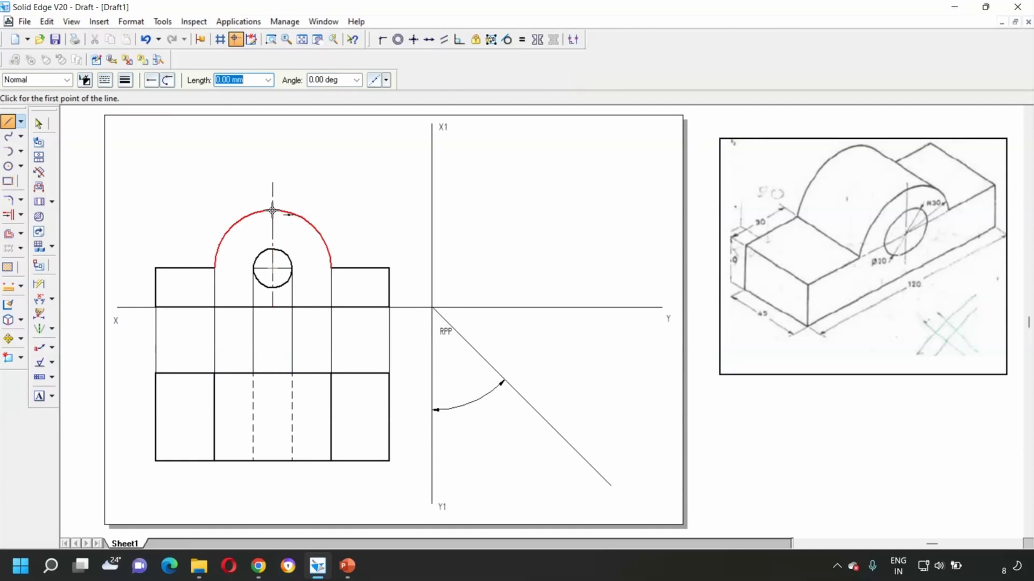
left_click(273, 211)
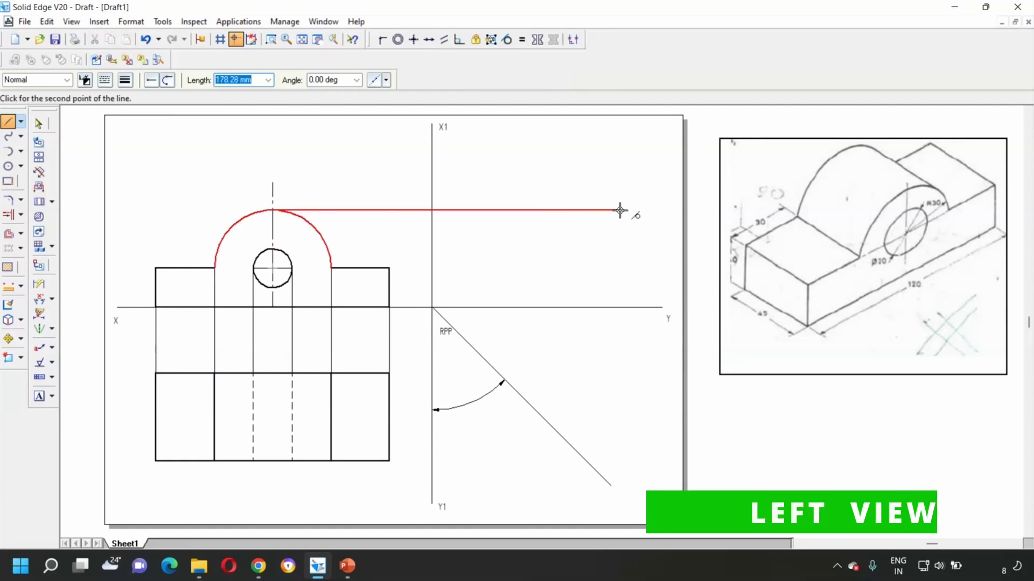
left_click(620, 211)
right_click(606, 166)
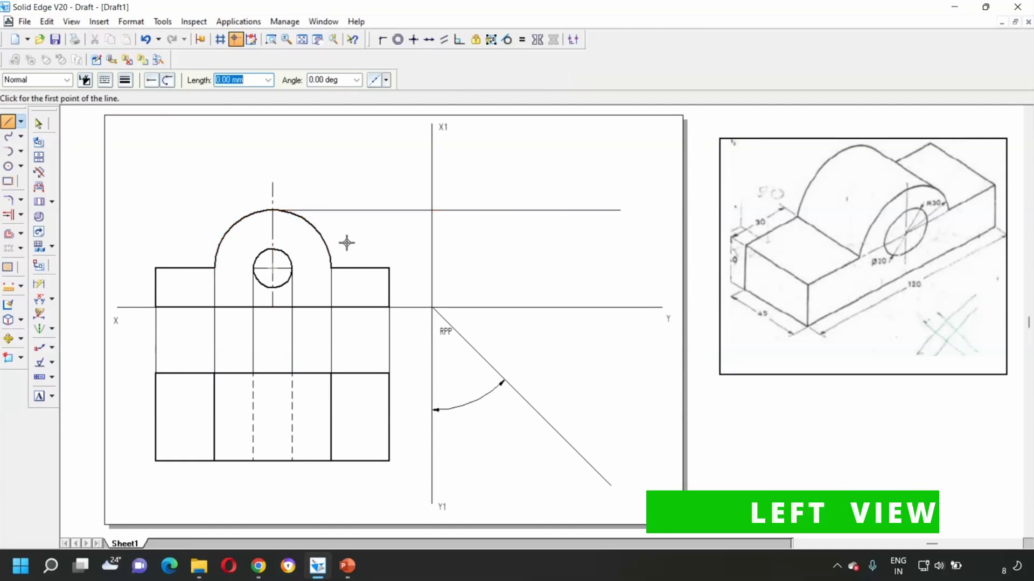
left_click(390, 268)
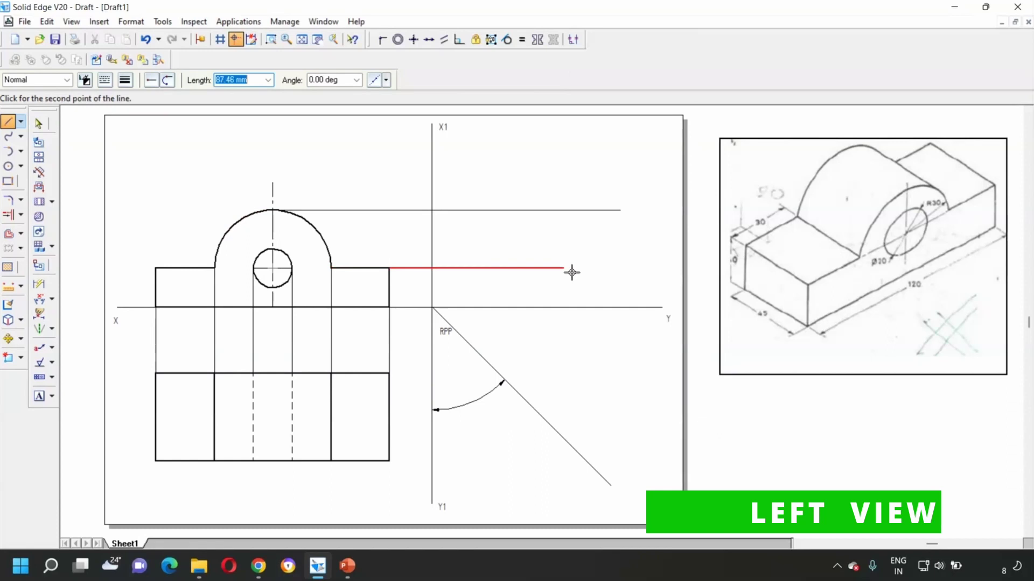
left_click(620, 268)
right_click(614, 268)
- Project horizontal lines from the hole's top and bottom points across X1Y1, ending level with the other projection lines
left_click(272, 249)
left_click(620, 248)
right_click(618, 248)
left_click(273, 287)
left_click(620, 288)
right_click(623, 285)
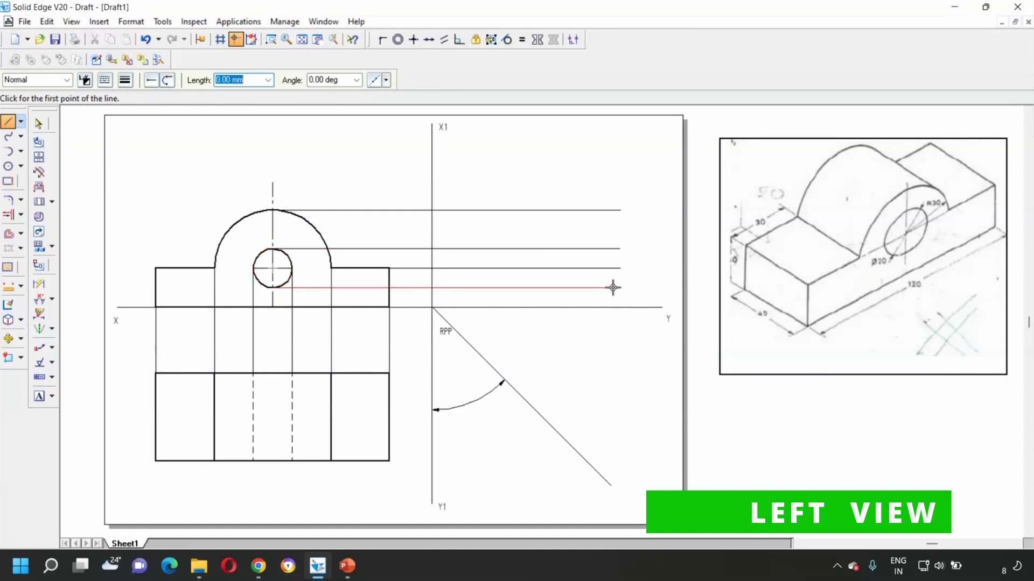
- Draw a horizontal line along XY from the front view's lower right corner, ending level with the other projection lines
left_click(389, 308)
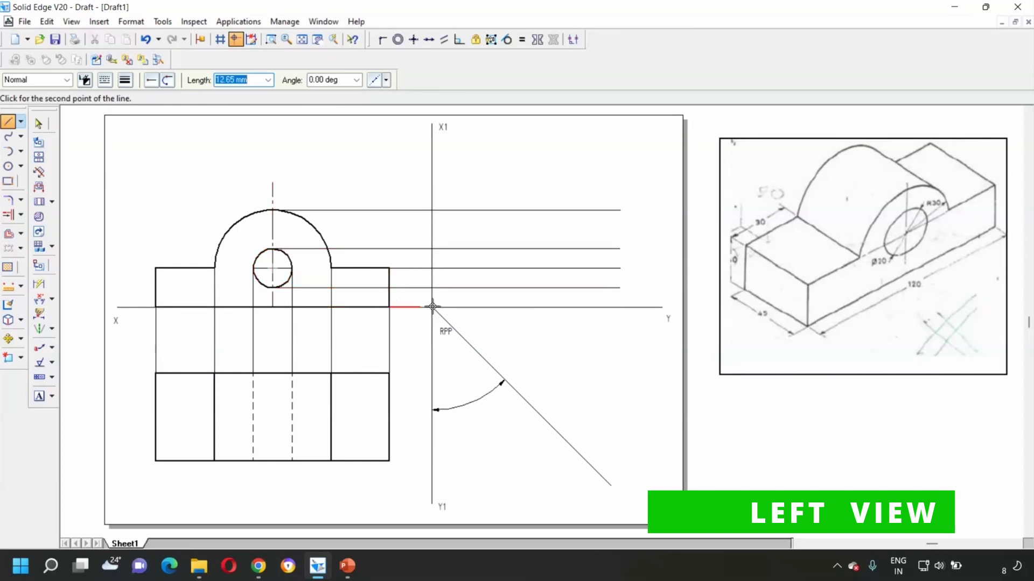
left_click(621, 308)
right_click(633, 246)
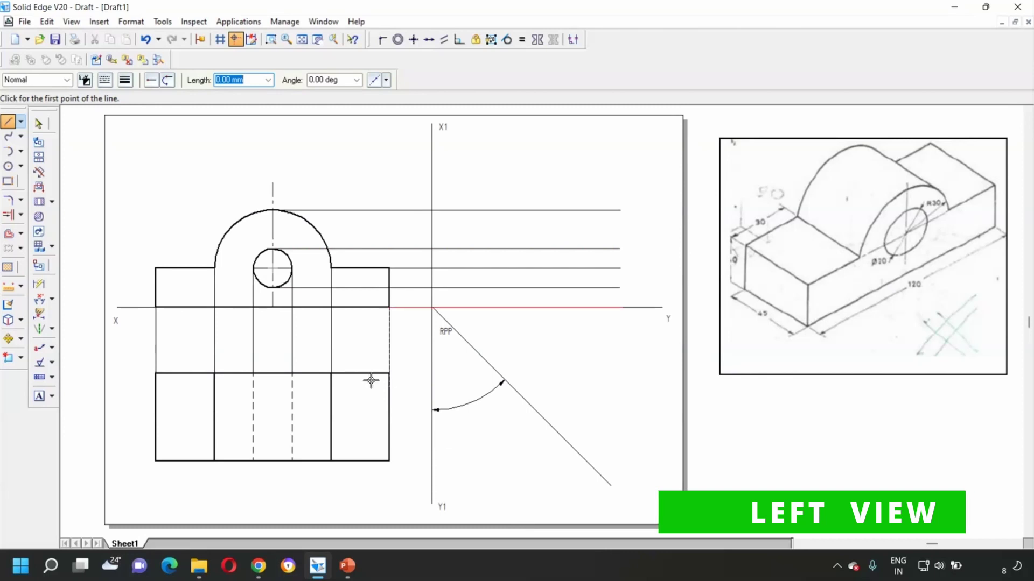
- Project the top view's upper and lower edges horizontally to the 45-degree line, and vertically from there past the highest projection line
left_click(389, 373)
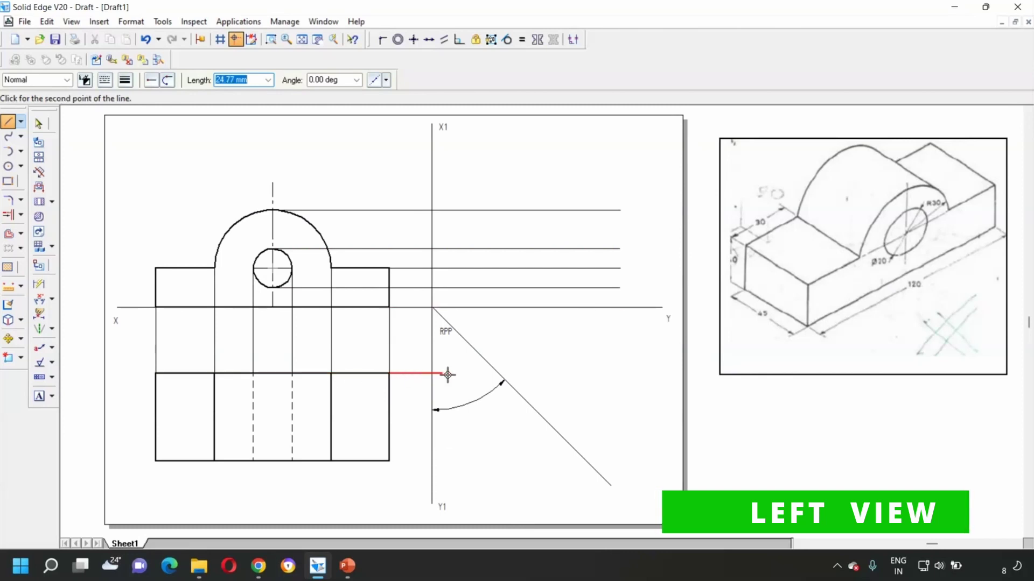
left_click(499, 374)
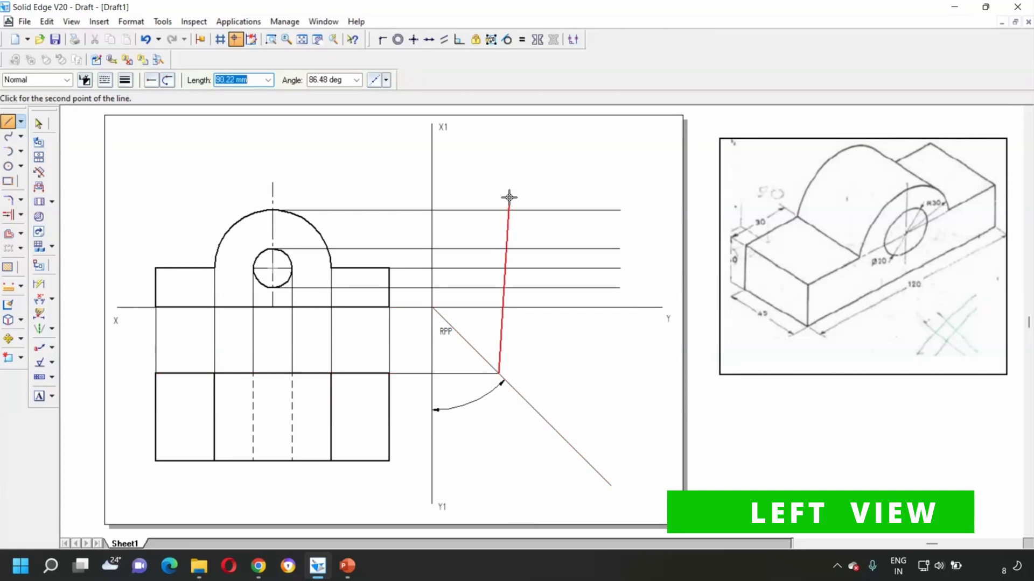
left_click(500, 181)
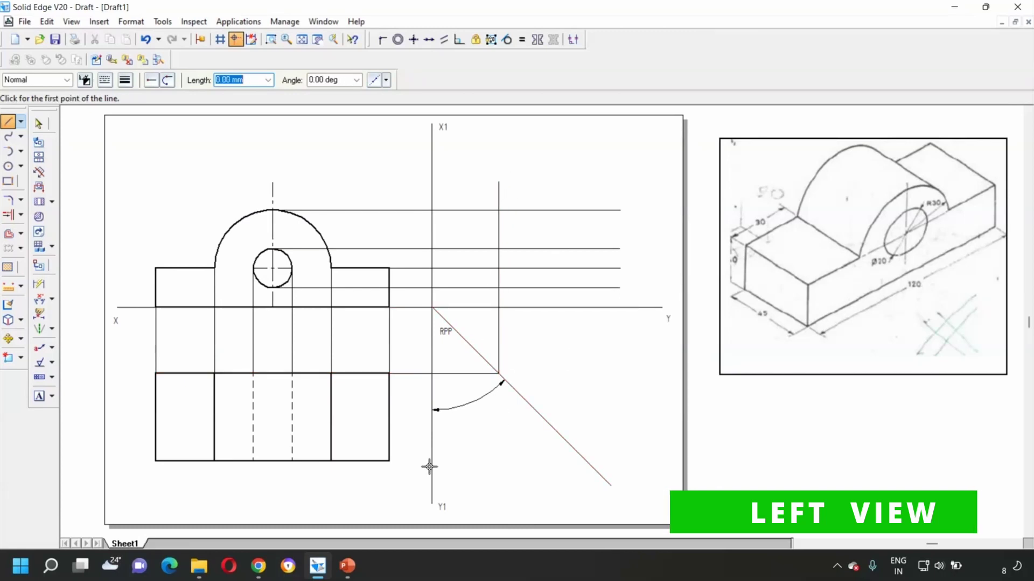
left_click(389, 461)
left_click(585, 461)
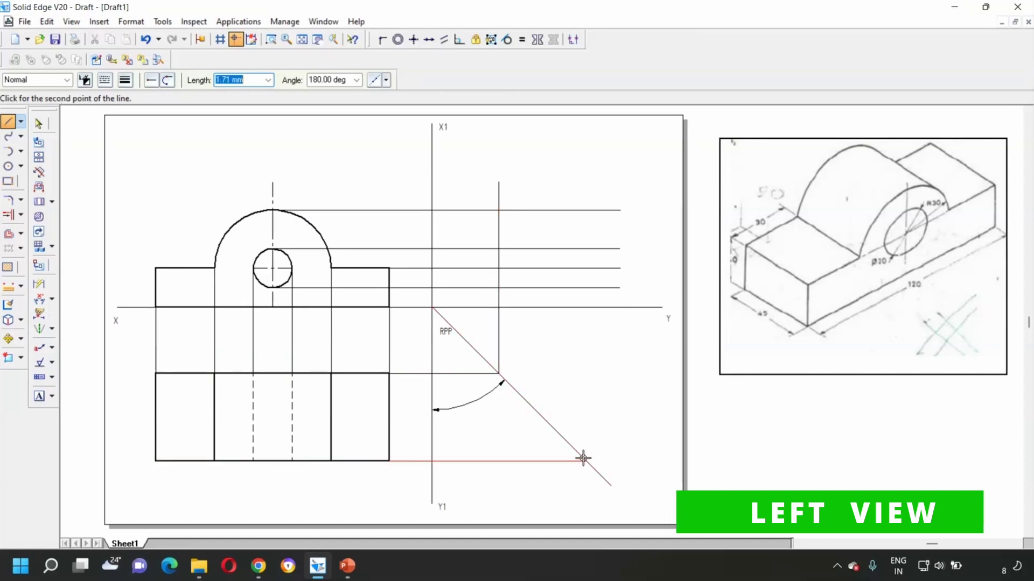
left_click(587, 186)
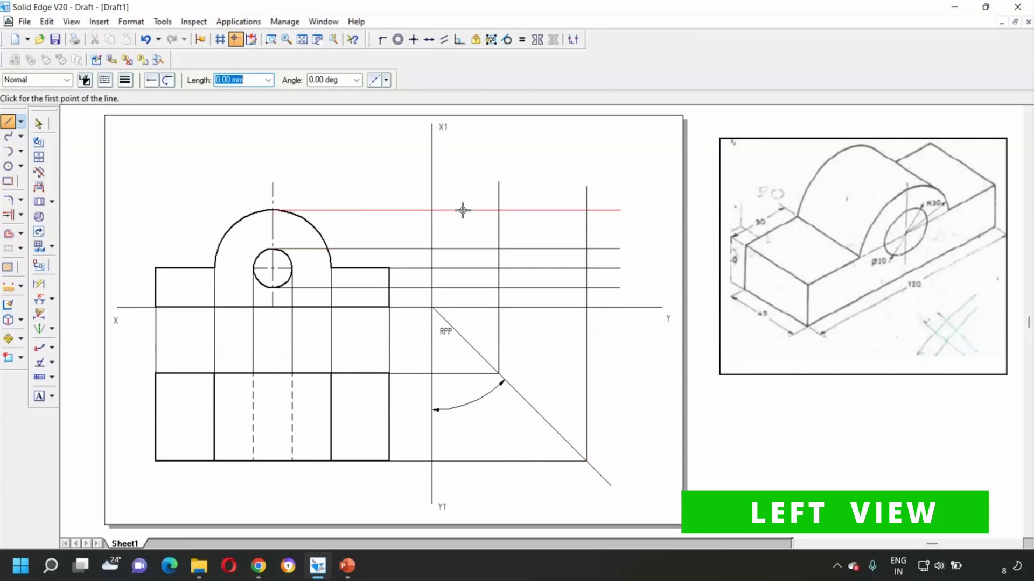
- Trim the projection line ends that stick out beyond the outer vertical and above the side view's top line
left_click(20, 216)
left_click(56, 215)
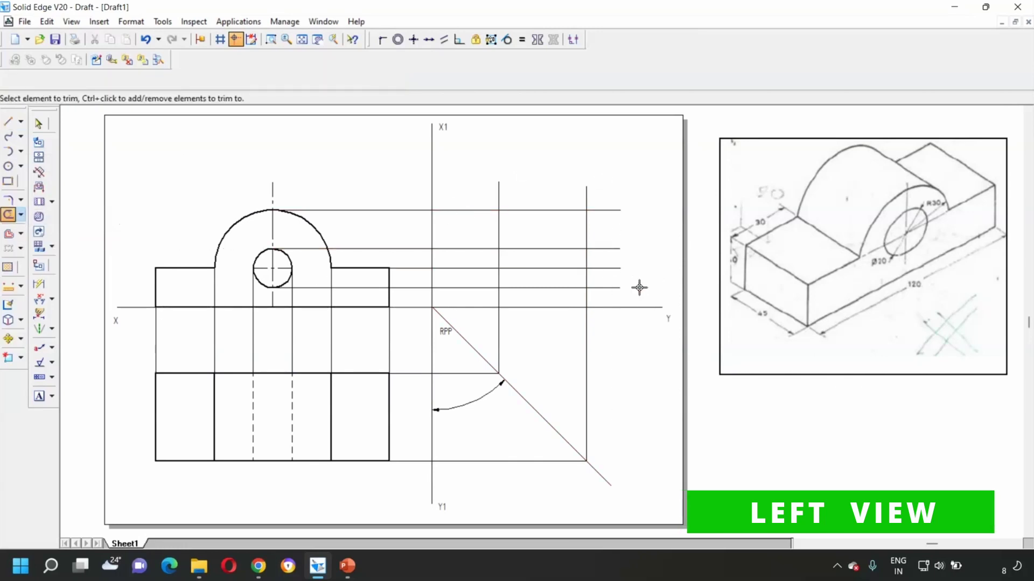
left_click_drag(606, 296, 595, 209)
left_click_drag(494, 193, 589, 167)
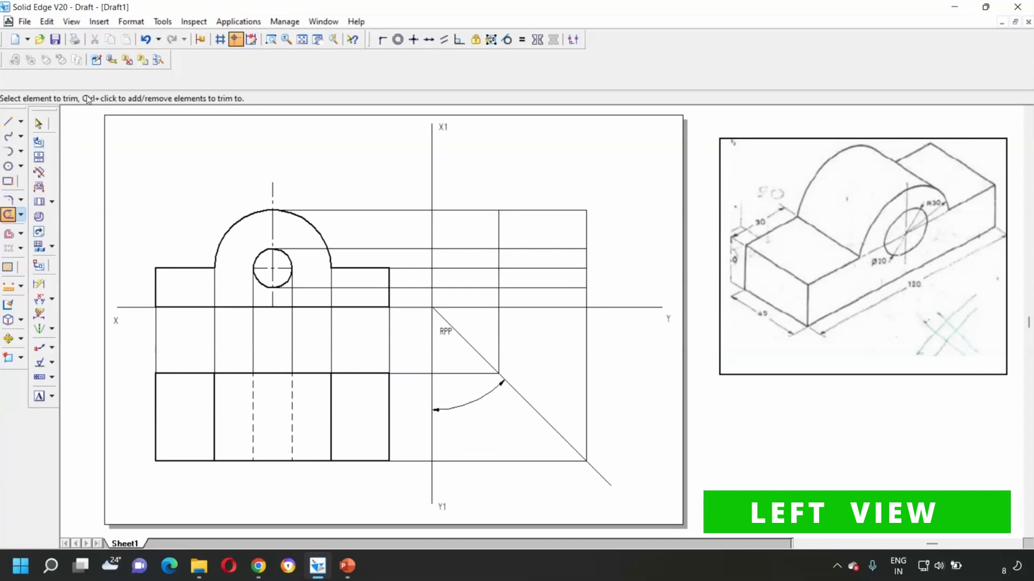
left_click(39, 124)
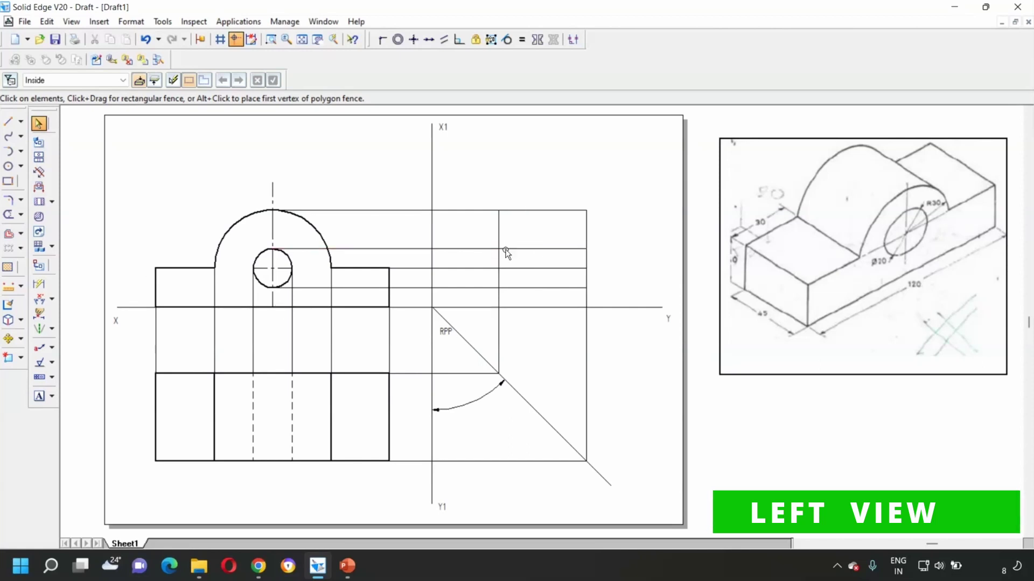
- Split the arc-top, hole-top, block-top and hole-bottom projection lines where they cross the side view's inner vertical
left_click(22, 237)
left_click(20, 215)
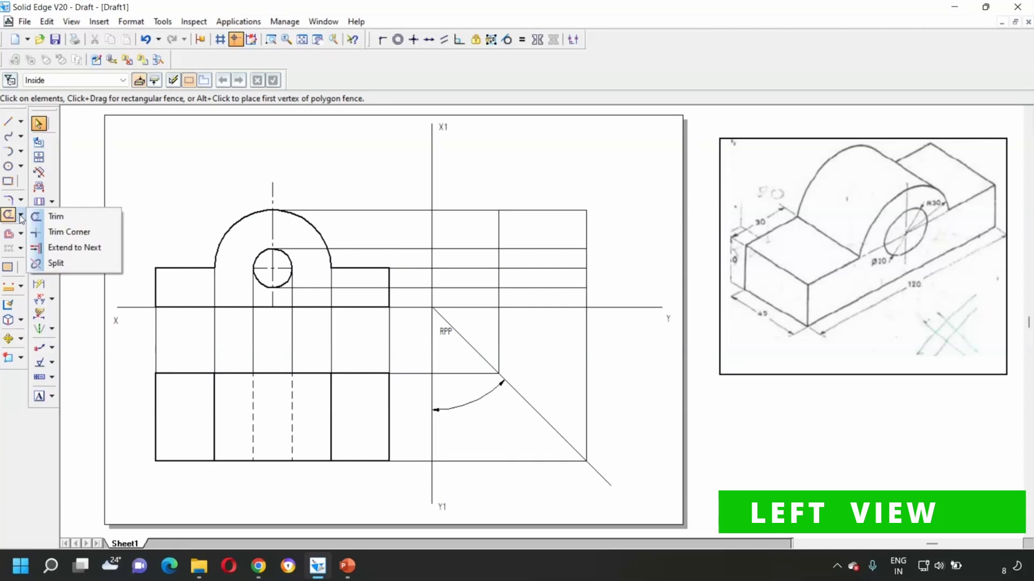
left_click(42, 263)
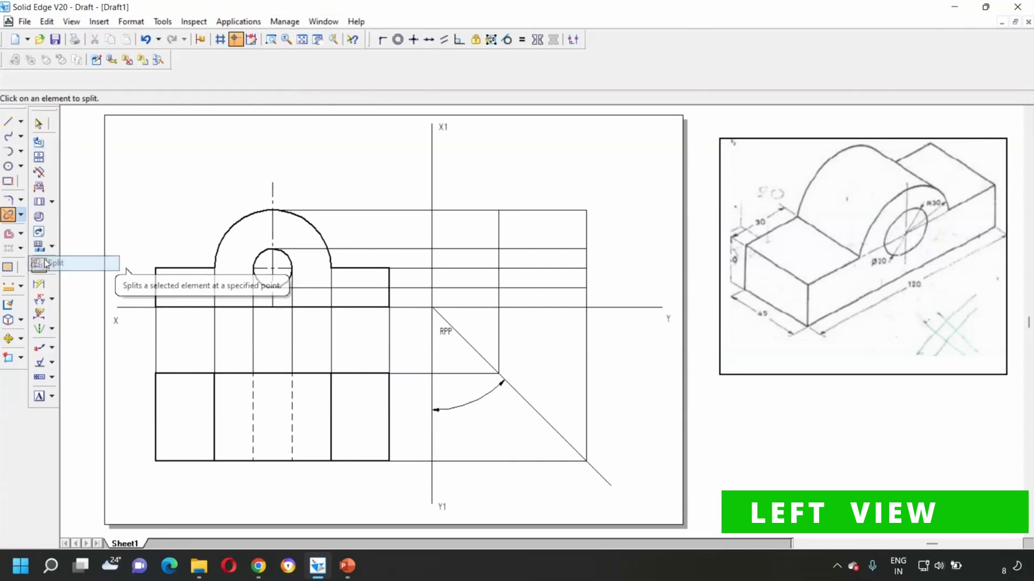
left_click(484, 211)
left_click(499, 211)
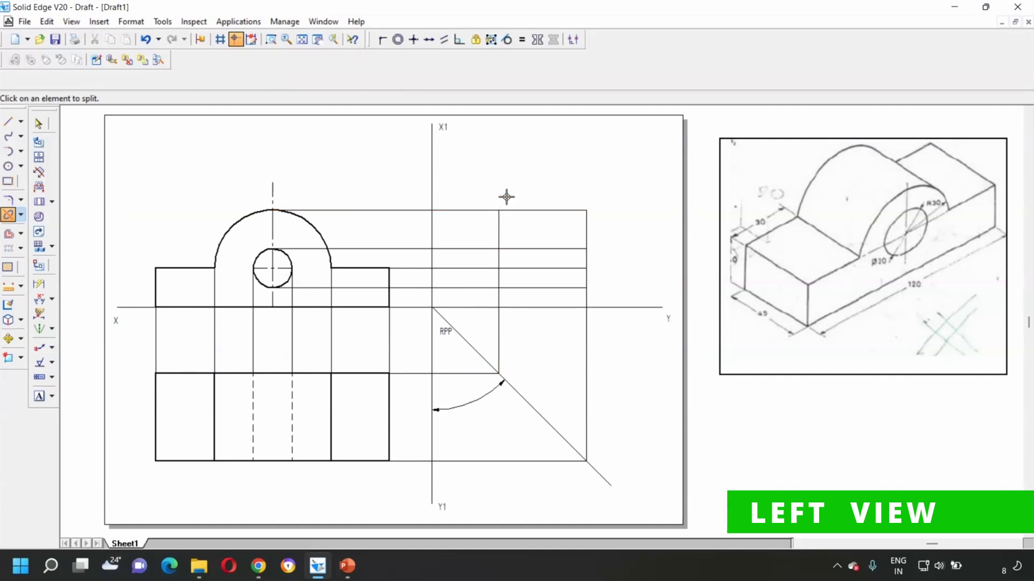
left_click(484, 249)
left_click(498, 248)
left_click(487, 268)
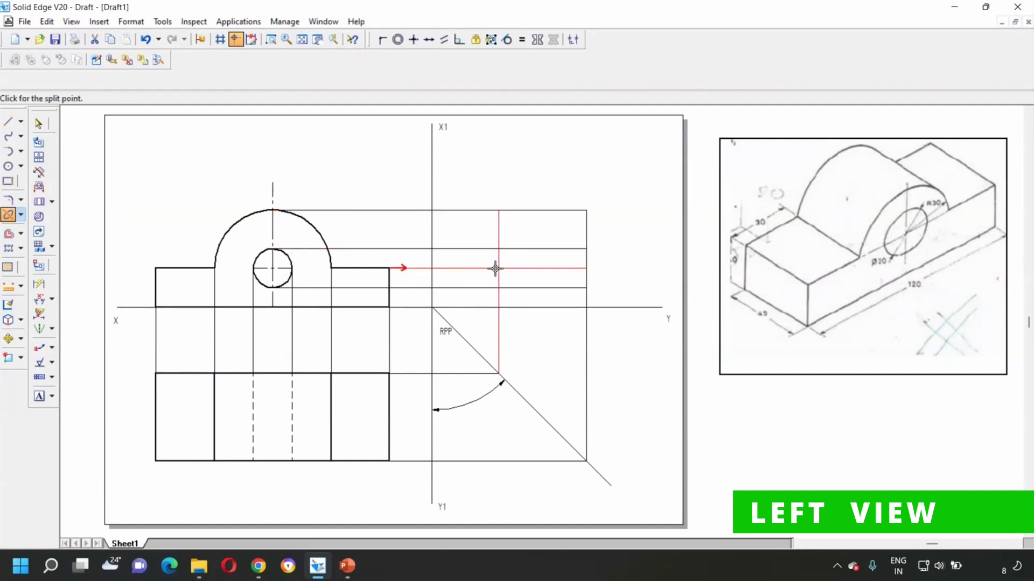
left_click(499, 268)
left_click(490, 288)
left_click(499, 287)
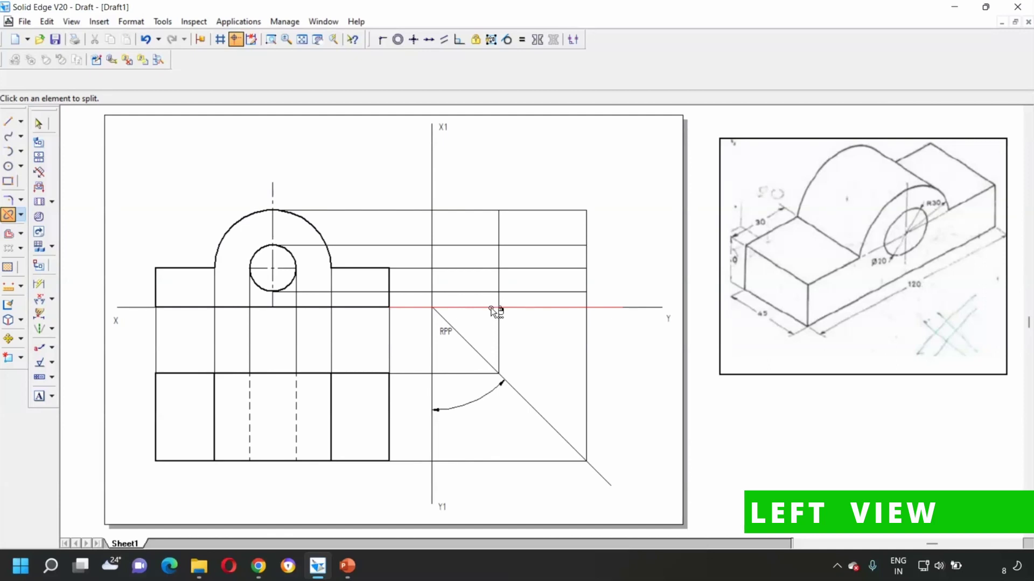
- Split the side view's base line on XY where it meets the inner and outer verticals
left_click(491, 309)
left_click(499, 308)
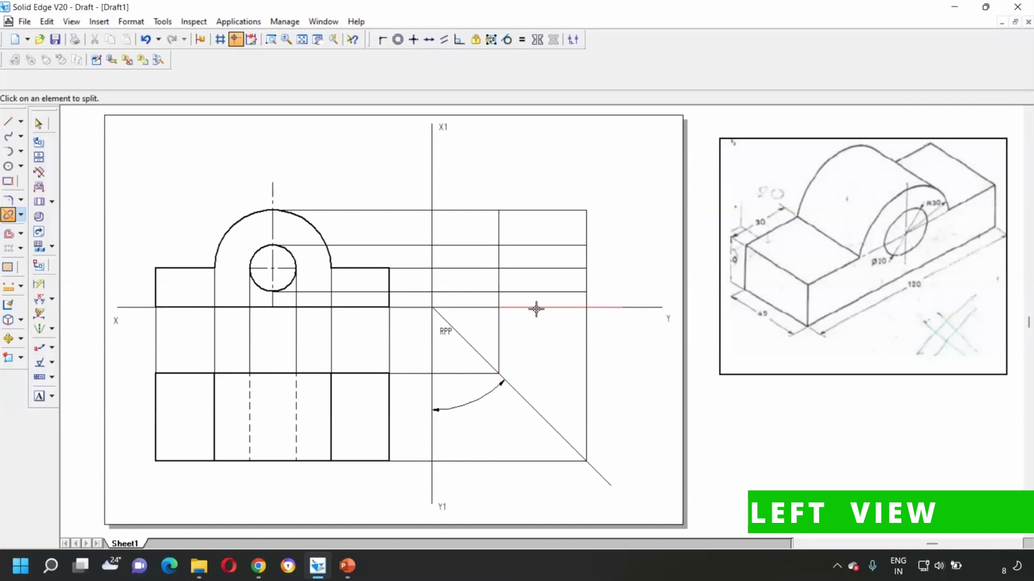
left_click(579, 308)
left_click(596, 308)
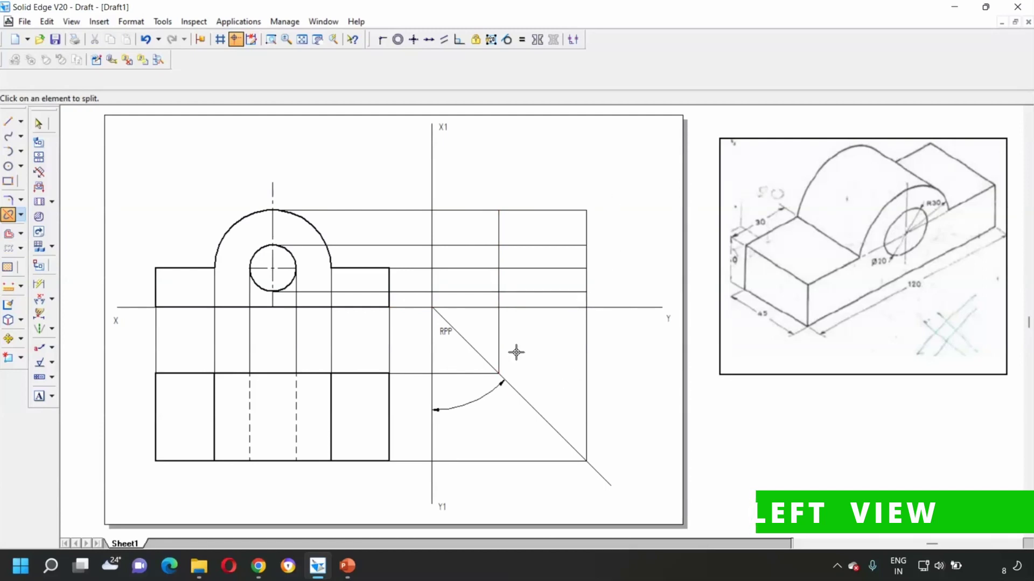
- Split the side view's inner and outer vertical lines where they cross the XY line
left_click(499, 322)
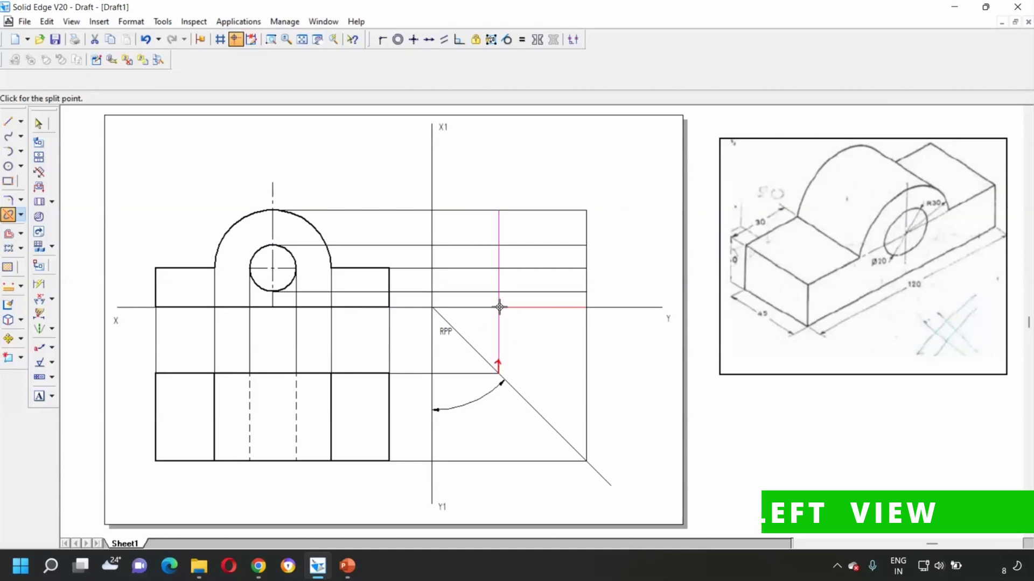
left_click(500, 308)
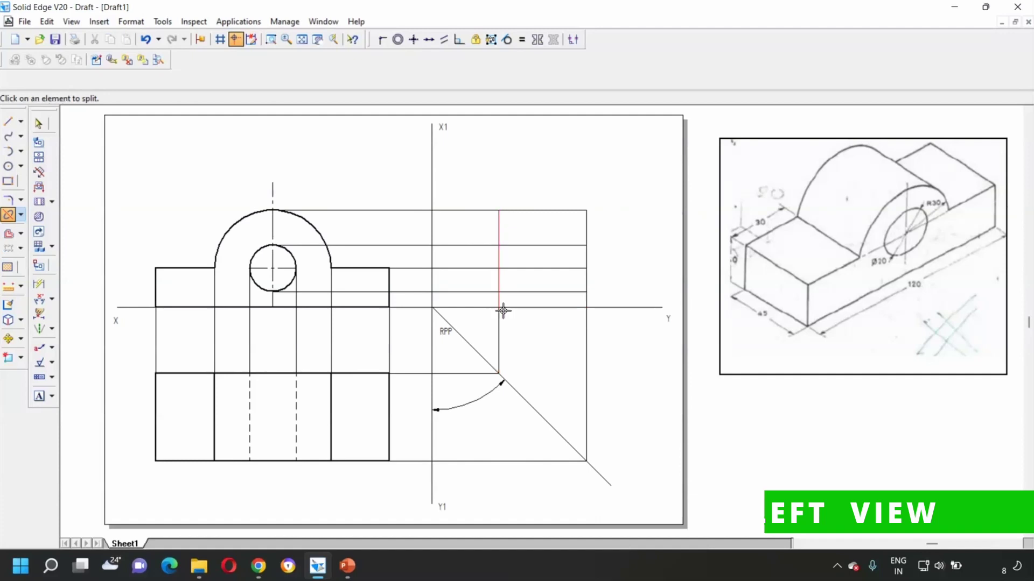
left_click(587, 350)
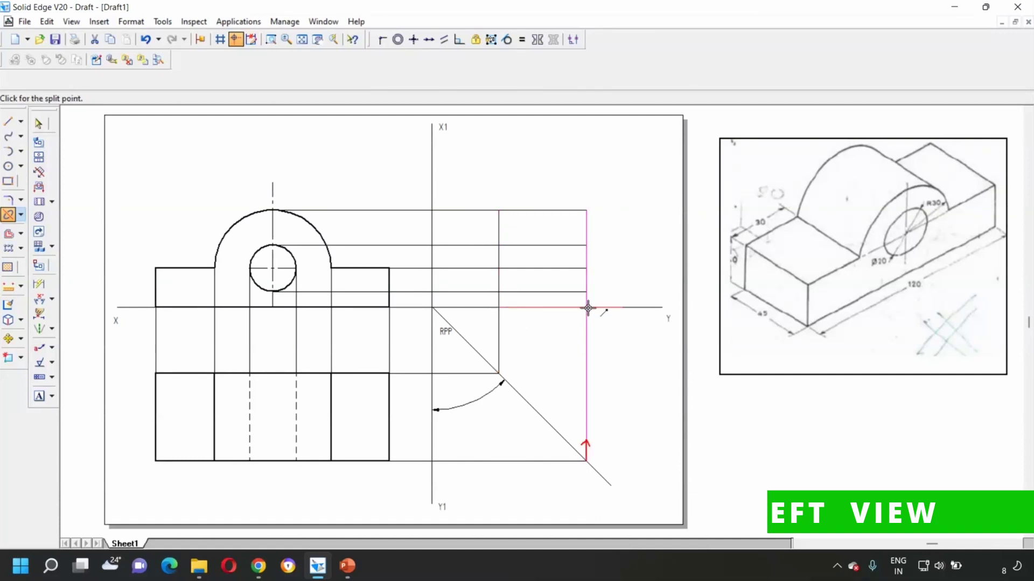
left_click(586, 308)
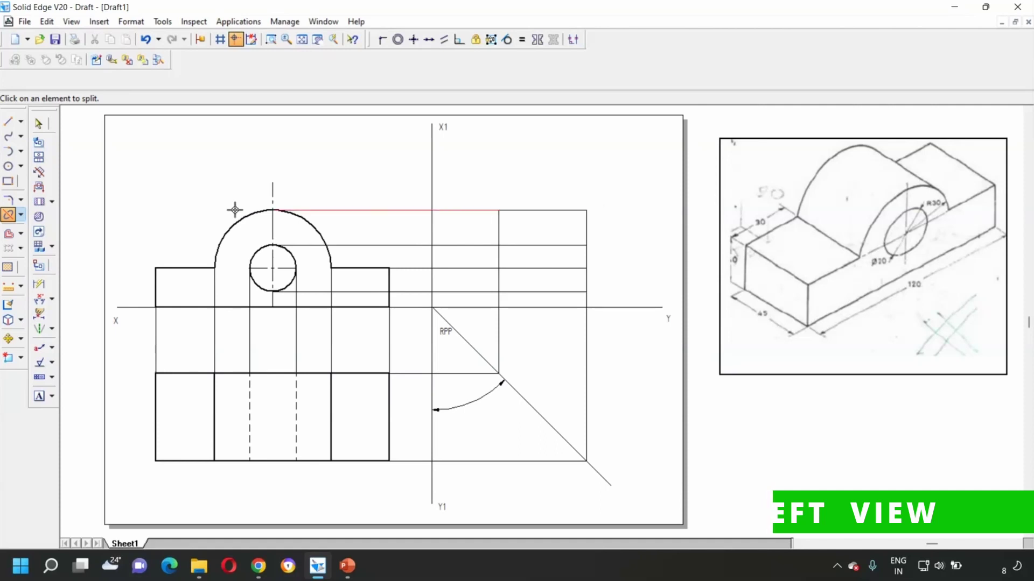
- Change the line style of all the left side view's lines above XY to Visible
left_click(38, 124)
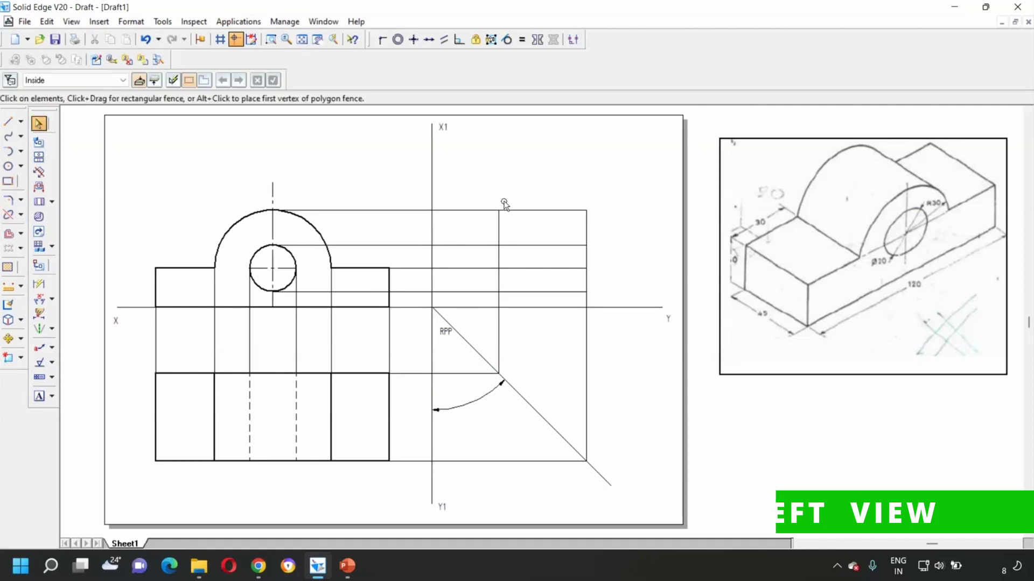
left_click_drag(531, 303, 602, 326)
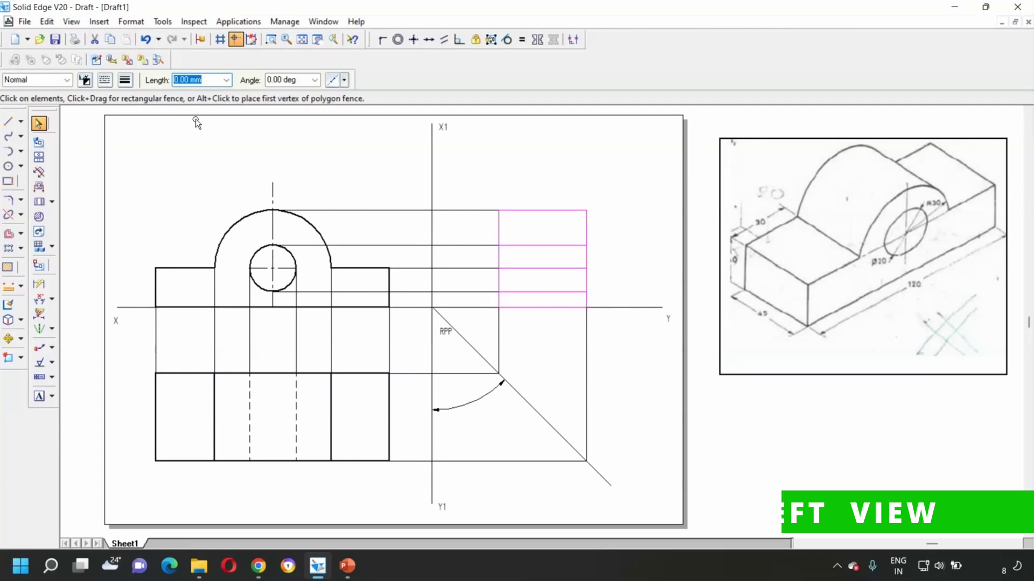
left_click(125, 80)
left_click(67, 79)
left_click(30, 171)
left_click(612, 200)
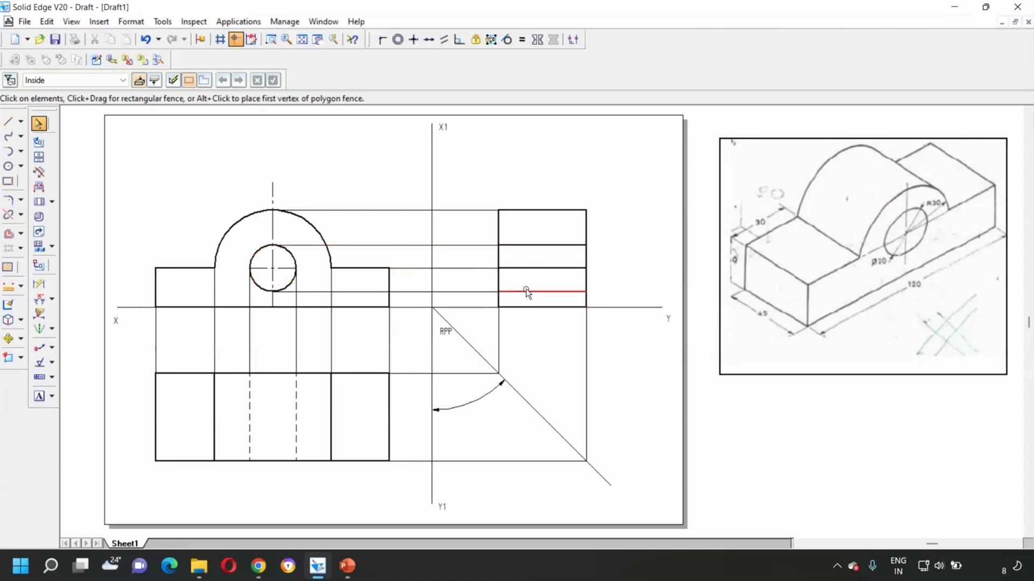
- Change the side view's hole-top and hole-bottom lines to the Hidden line style
left_click(530, 250)
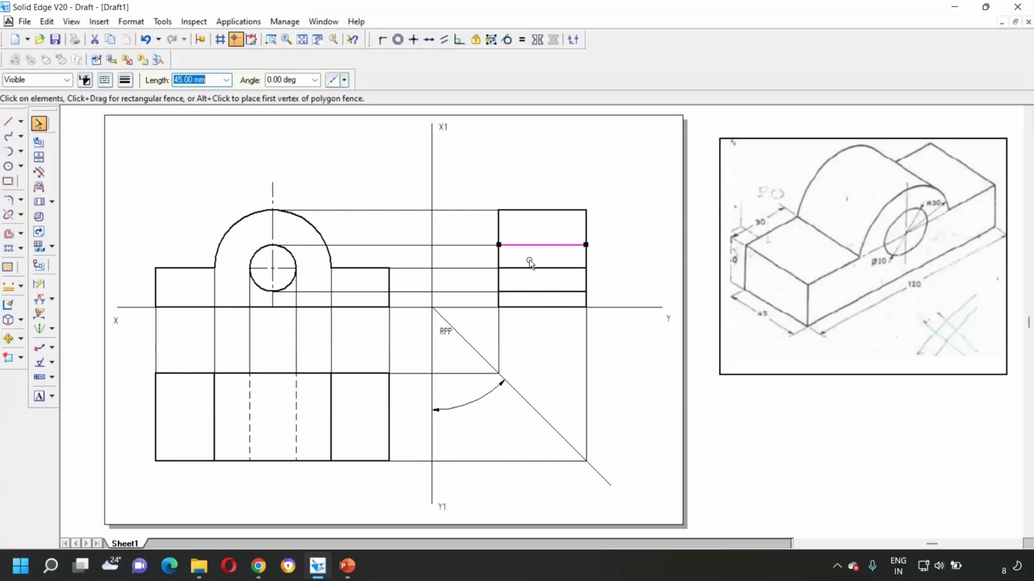
left_click(541, 292, "ctrl")
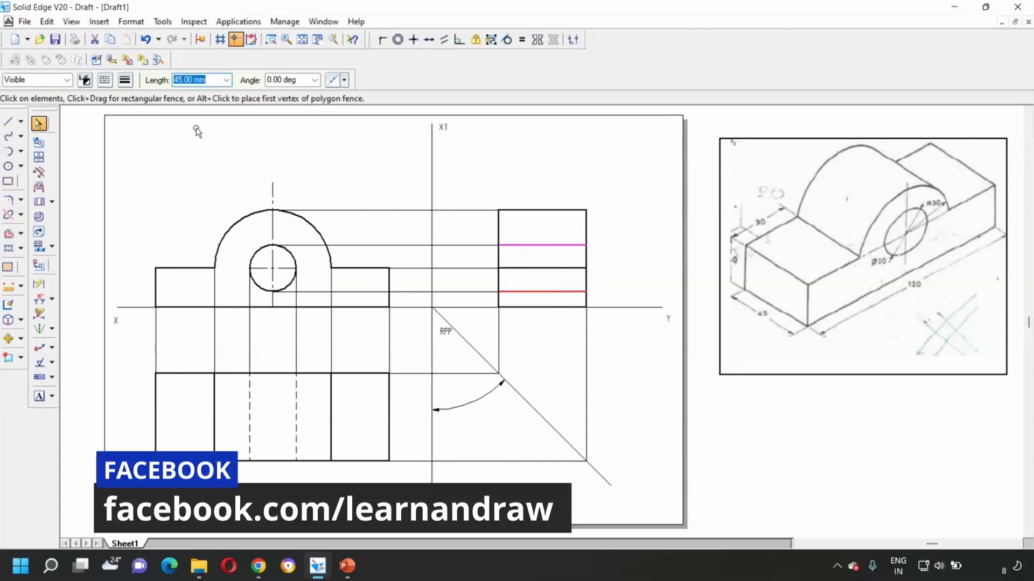
left_click(67, 80)
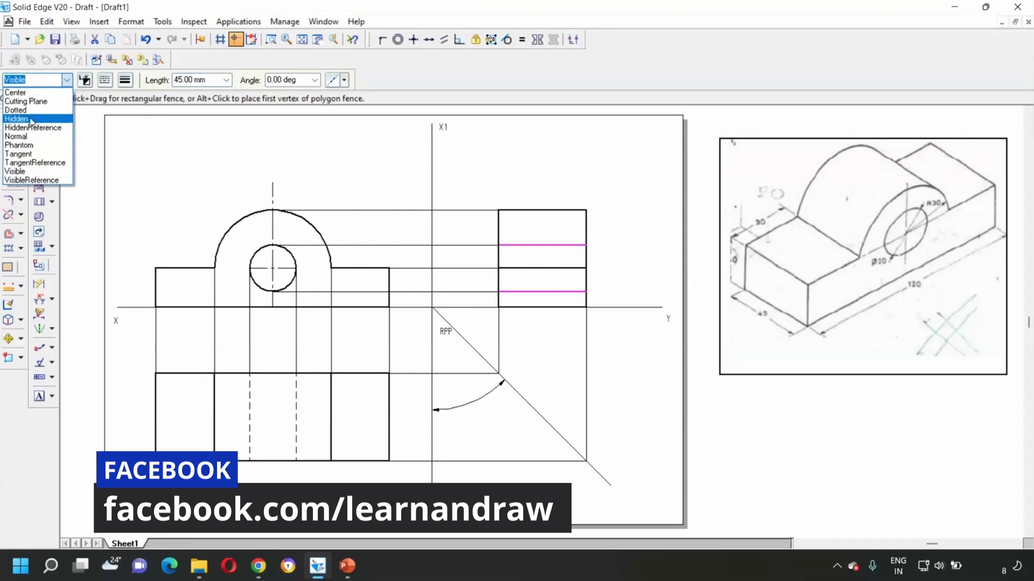
left_click(25, 119)
left_click(649, 252)
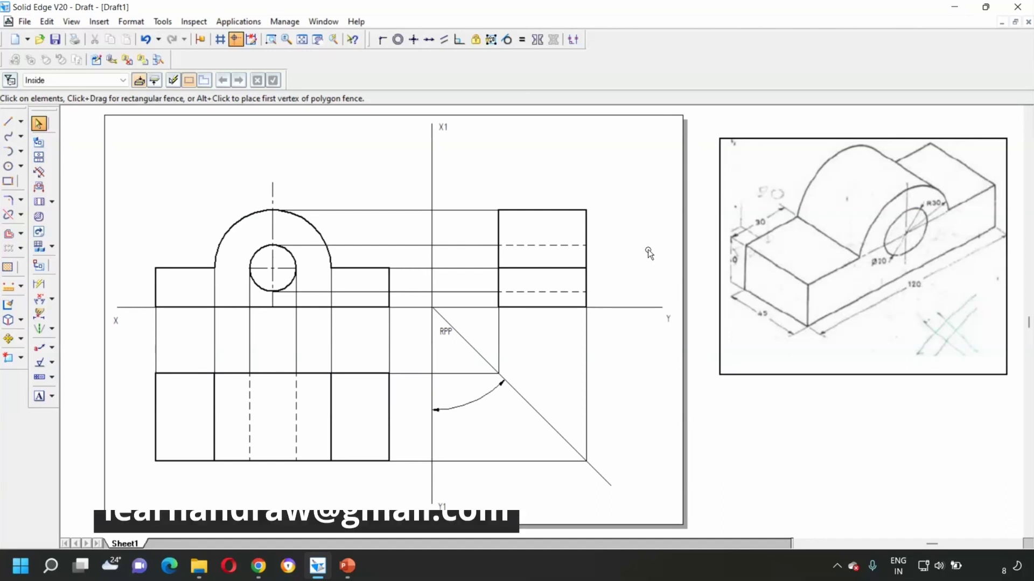
- Label the three views with the texts FRONT VIEW, TOP VIEW and LEFT SIDE VIEW
left_click(38, 396)
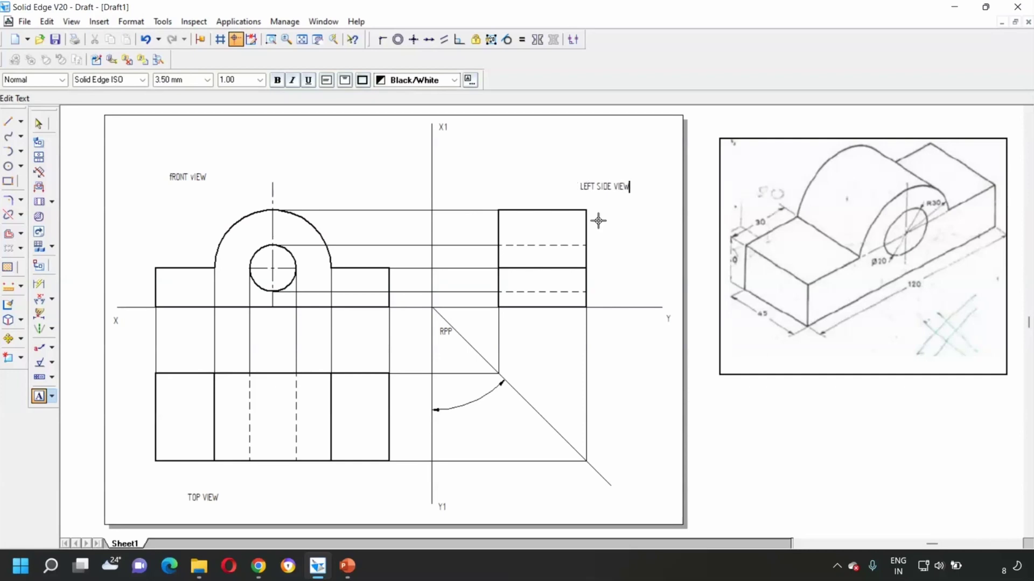
- Dimension the block's height and overall length on the front view and its depth on the top view
left_click(39, 285)
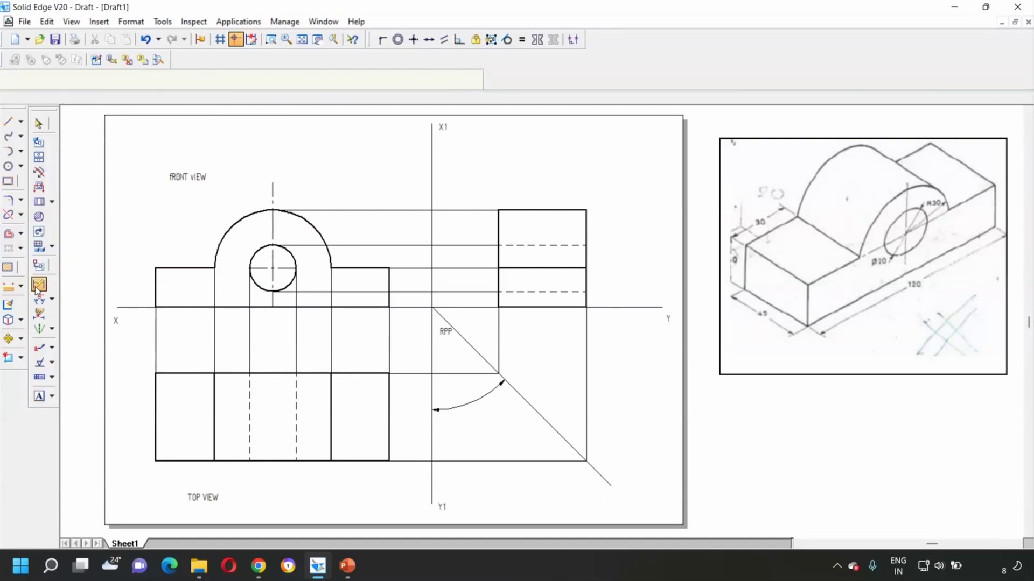
left_click(153, 282)
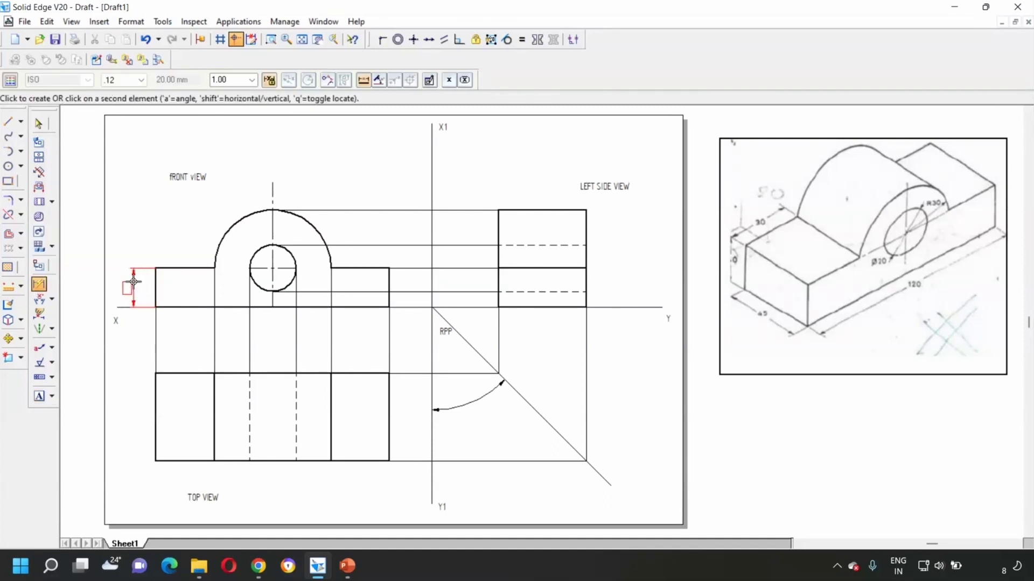
left_click(132, 281)
left_click(158, 413)
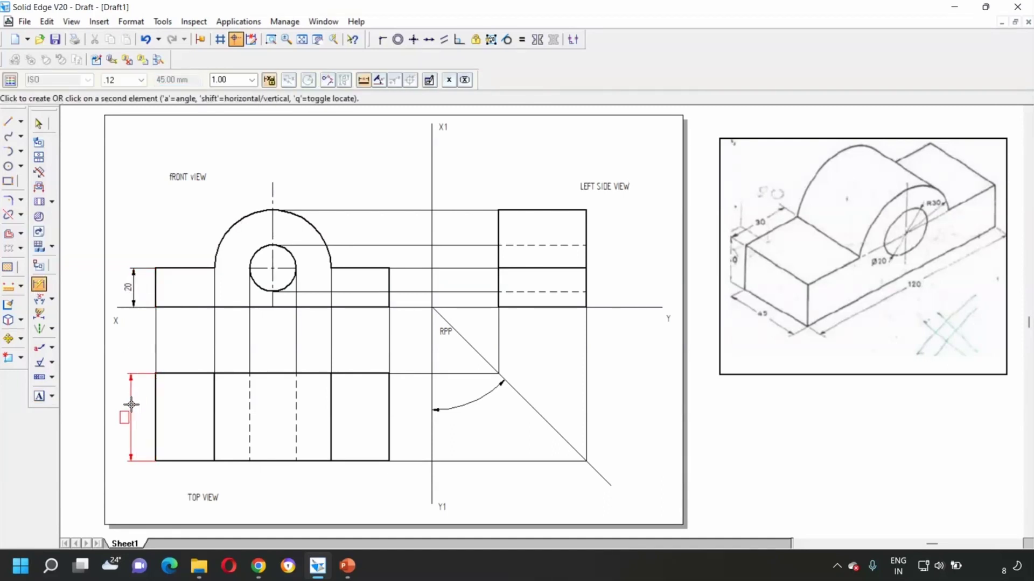
left_click(132, 408)
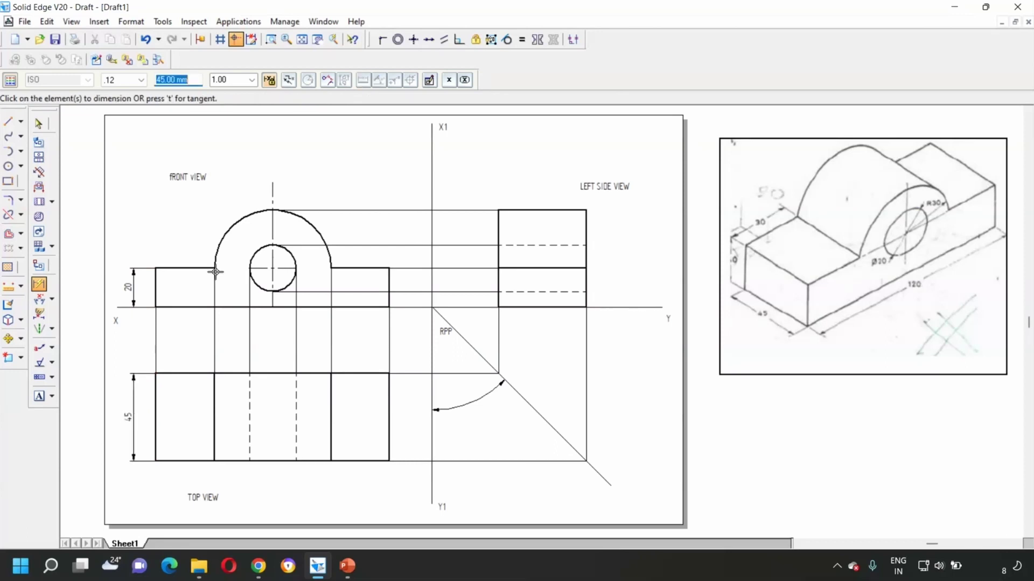
left_click(242, 306)
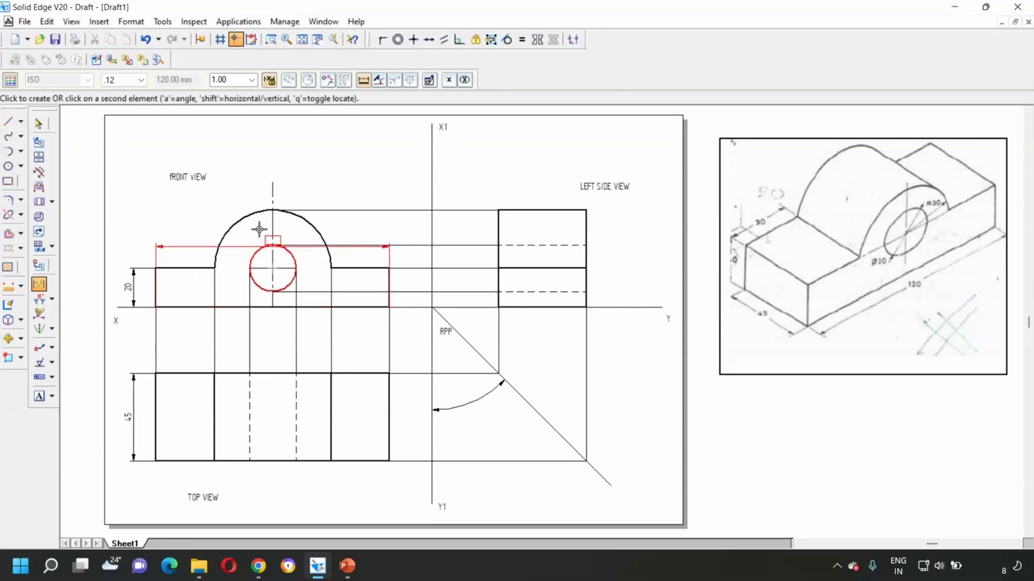
left_click(272, 153)
- Dimension the front view's hole with a diameter of 20 mm and add a radius dimension to the outer arc
left_click(281, 247)
type("20")
left_click(297, 224)
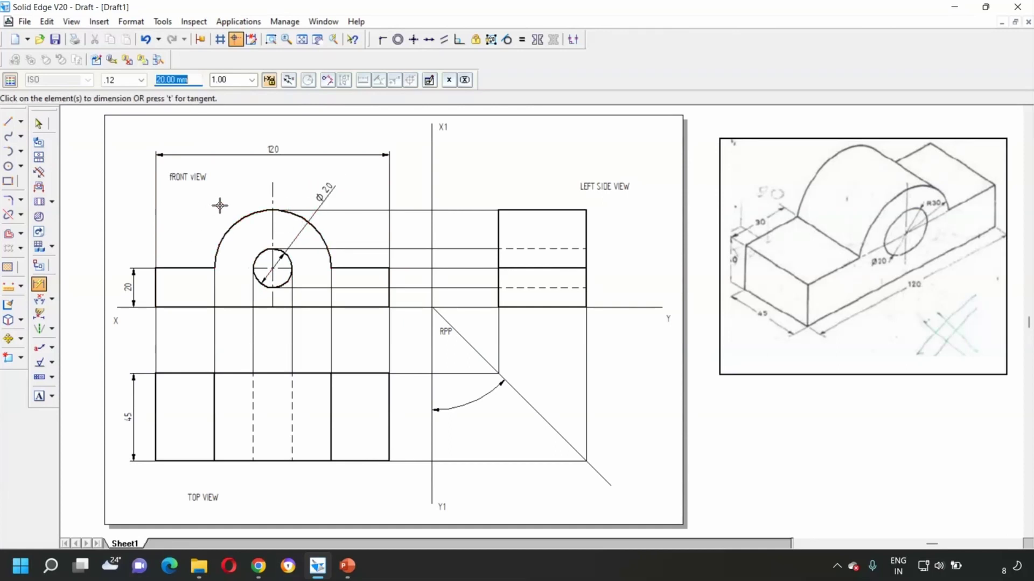
left_click(239, 217)
left_click(240, 199)
- Place blank callout arrows pointing down on the six vertical projection lines between the front and top views
left_click(38, 349)
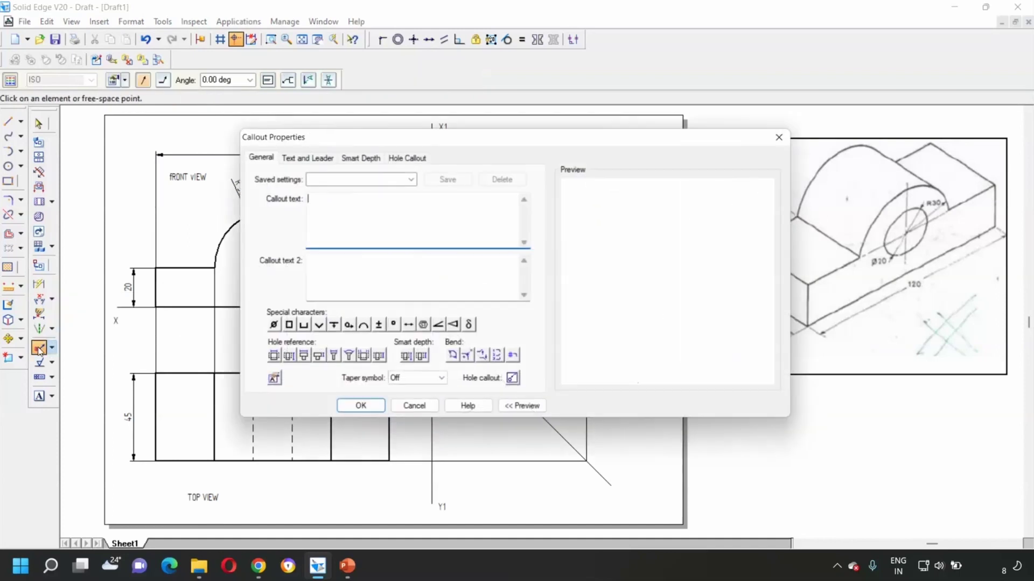
left_click(359, 409)
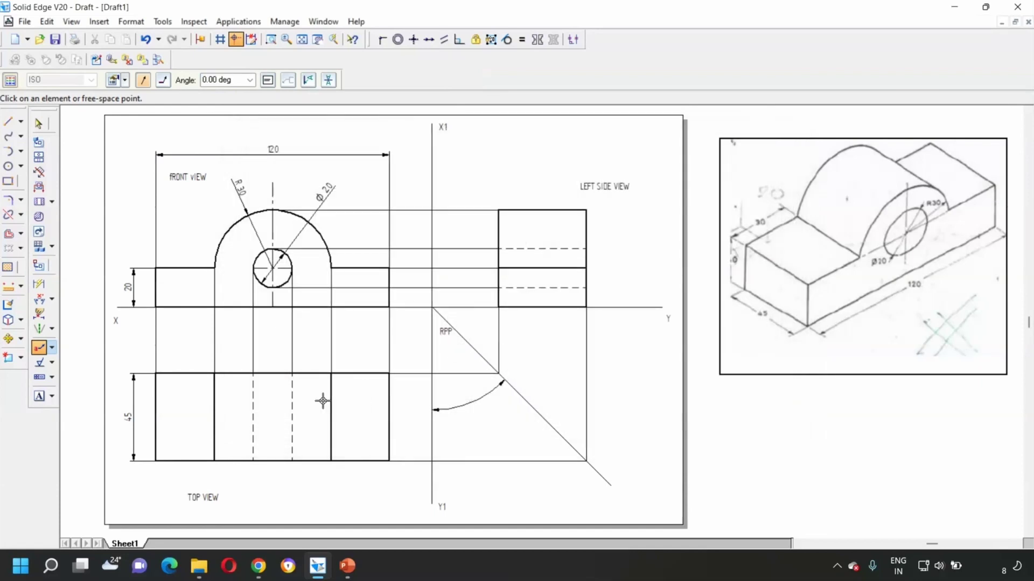
left_click(155, 356)
left_click(215, 355)
left_click(253, 353)
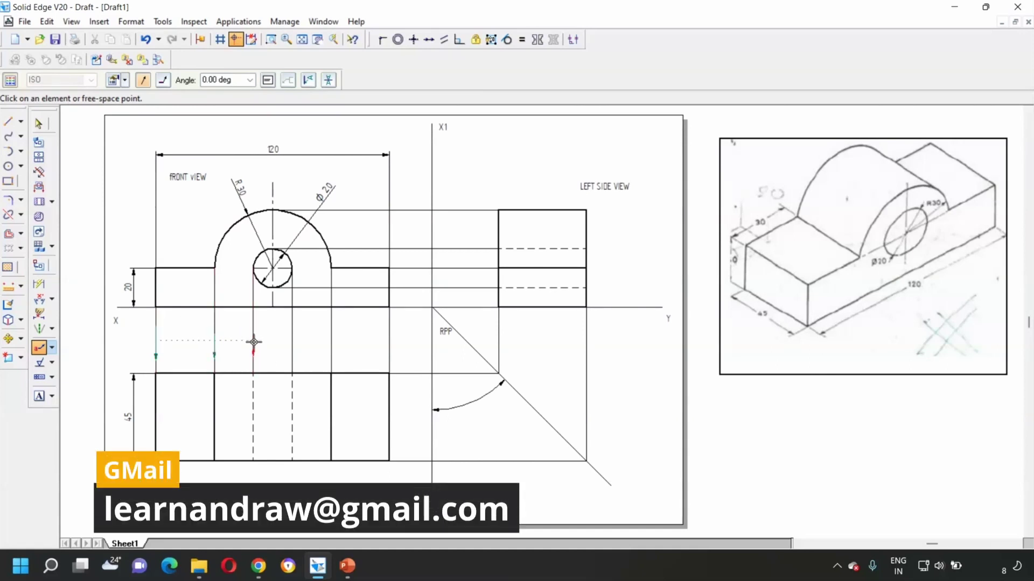
left_click(292, 334)
left_click(331, 351)
left_click(390, 358)
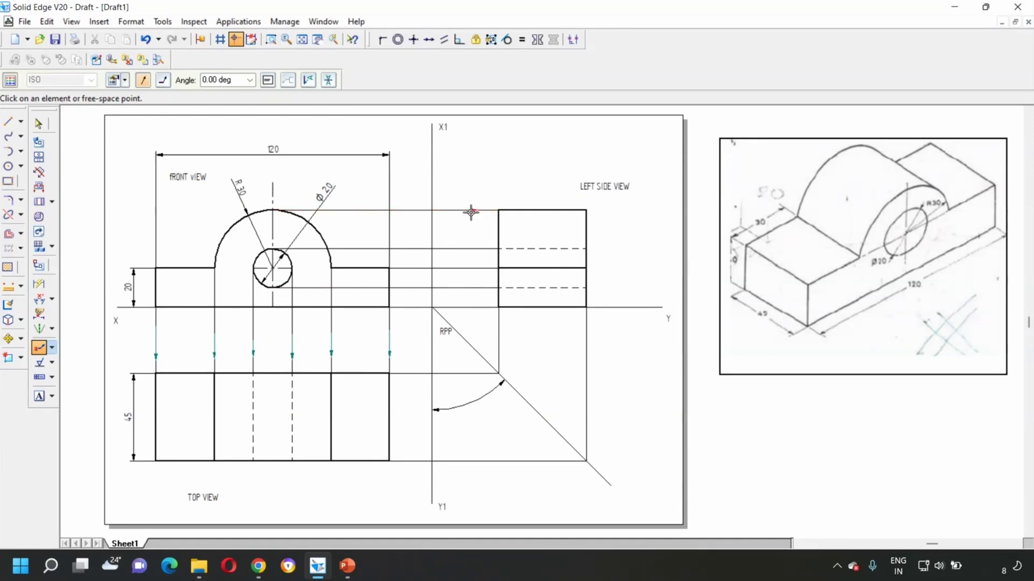
- Add callout arrows pointing toward the side view on the horizontal projection lines from the front view
left_click(470, 248)
left_click(464, 268)
left_click(474, 288)
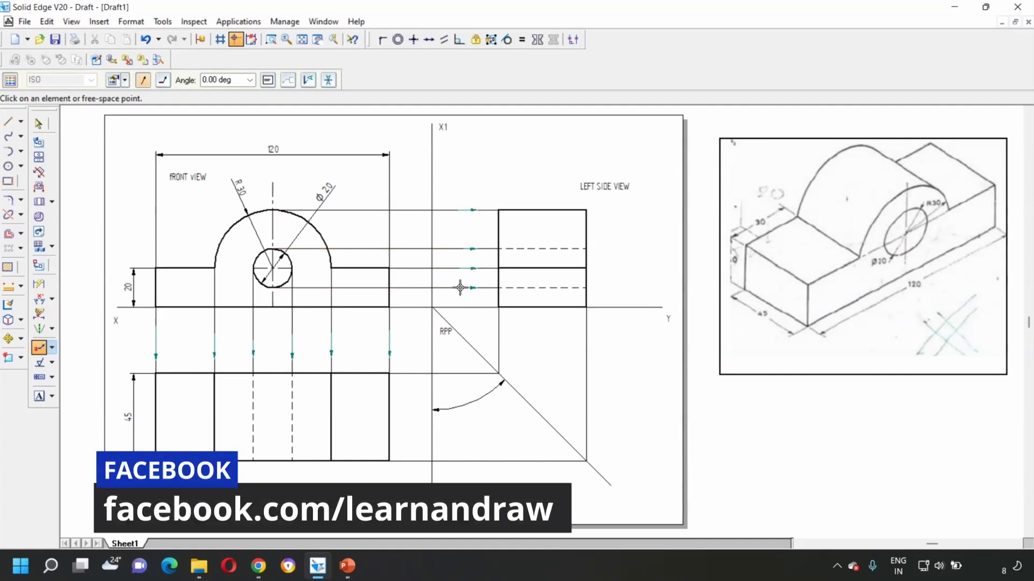
- Add callout arrows along the top view's two projection lines to the mitre line and up the verticals to the side view
left_click(471, 373)
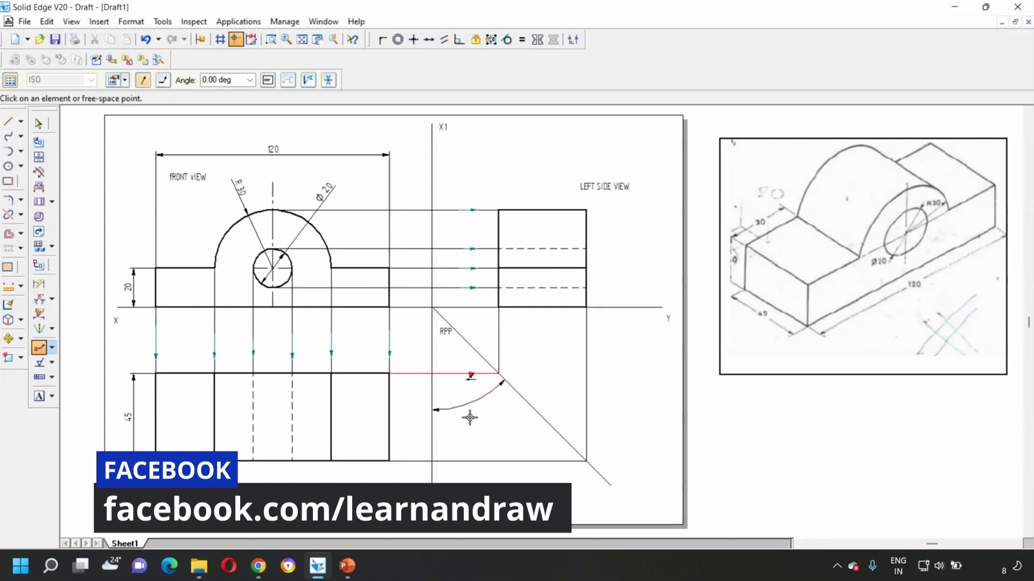
left_click(485, 461)
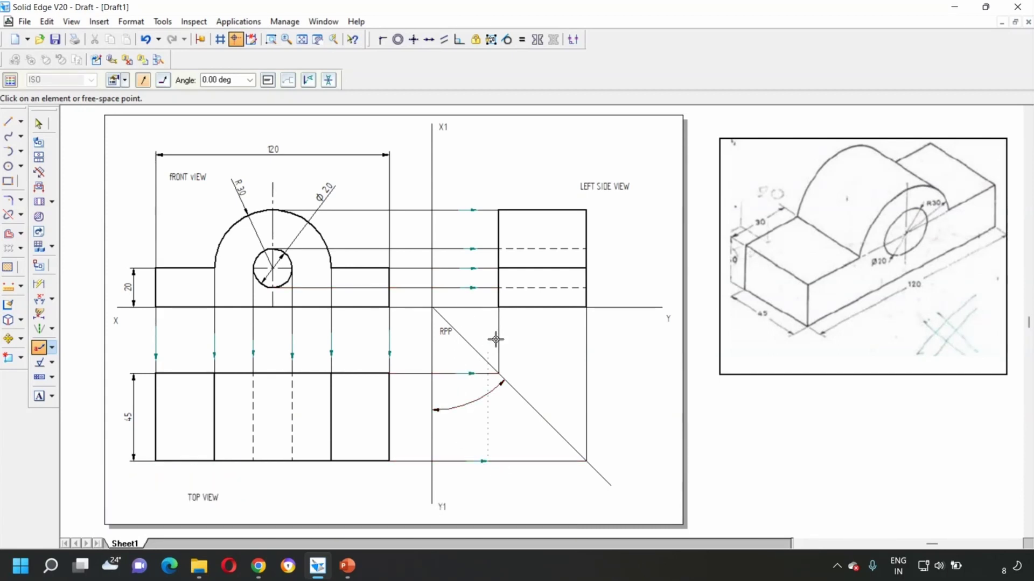
left_click(586, 333)
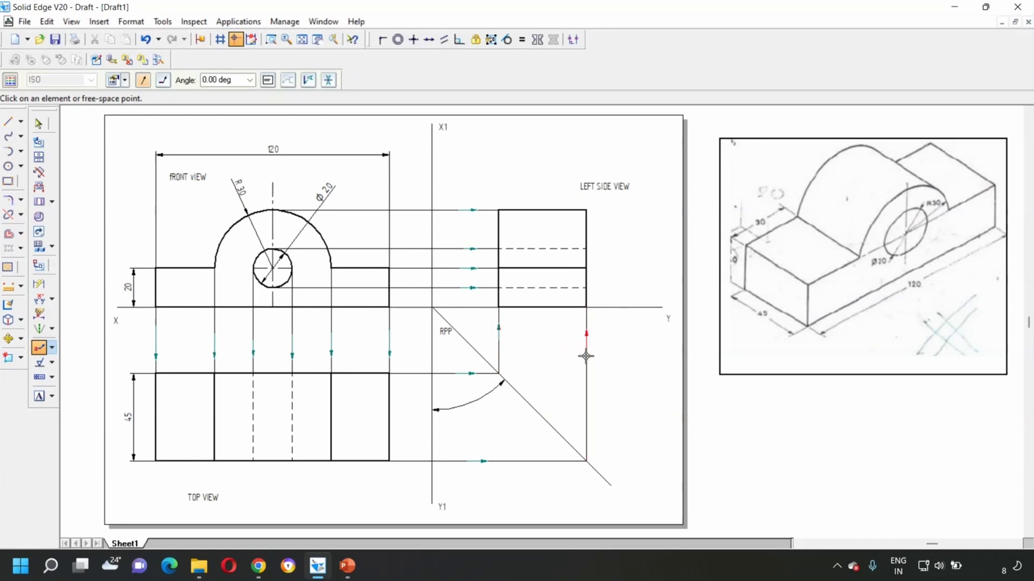